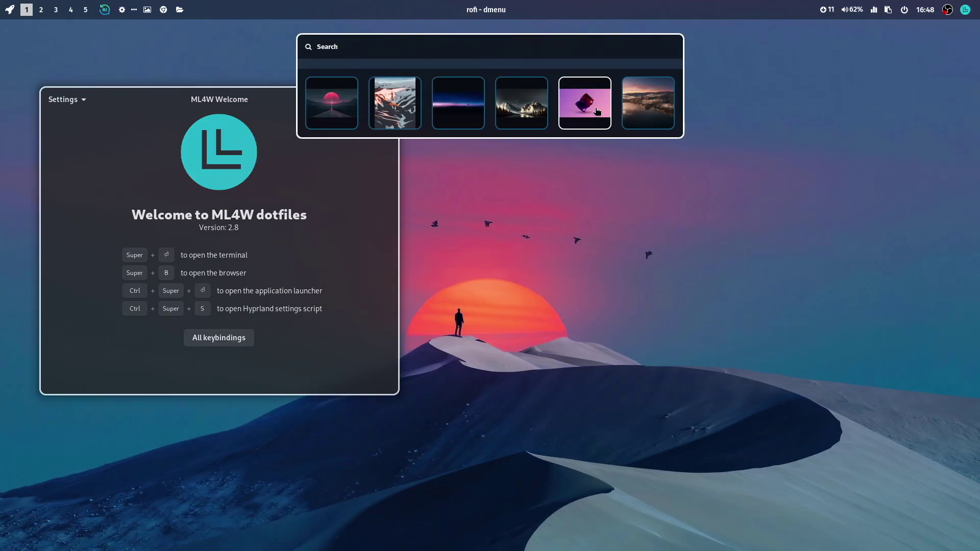
Apply the snowy mountain range wallpaper from the rofi wallpaper picker
scroll(597, 111, down, 1)
key(Return)
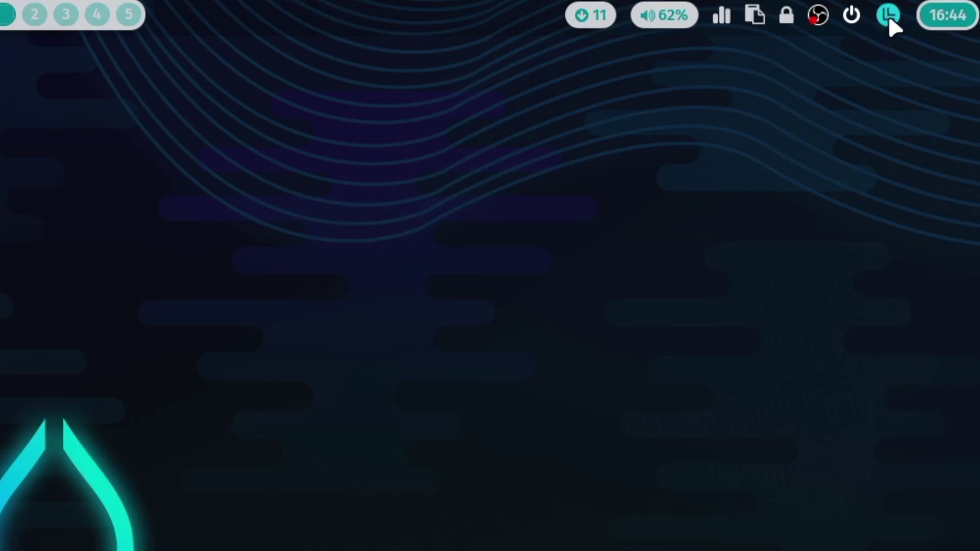
Open ML4W Welcome from Waybar, then a terminal and Chromium, dismissing the app launcher
click(887, 15)
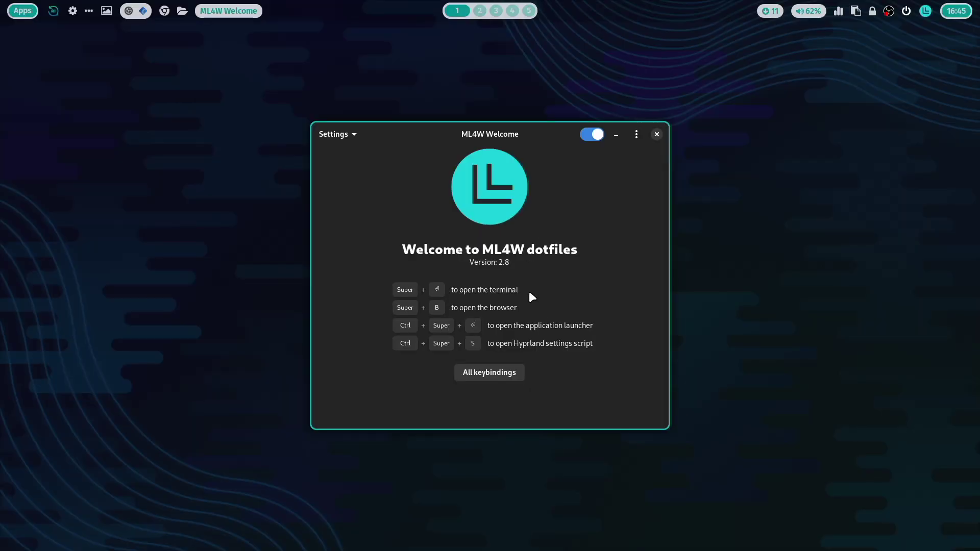
key(super+Return)
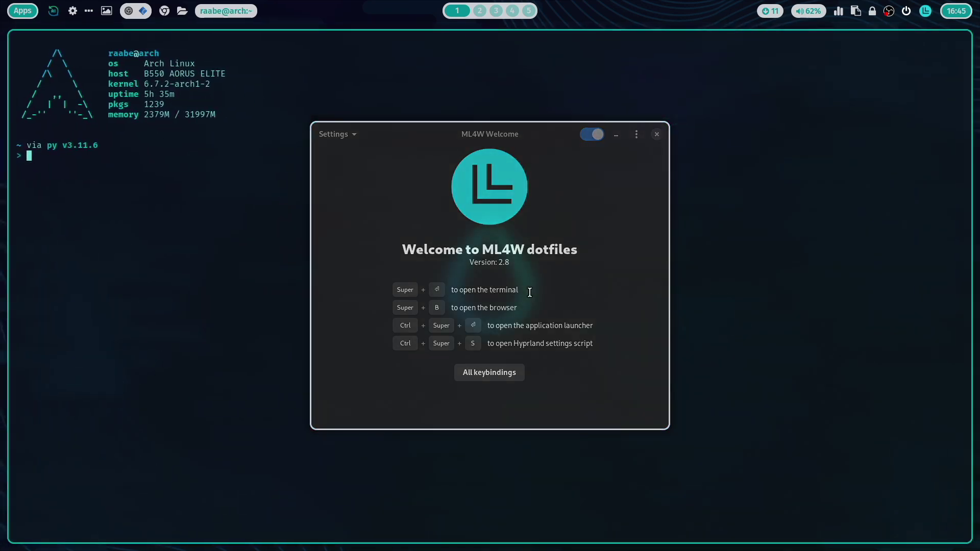
key(super+b)
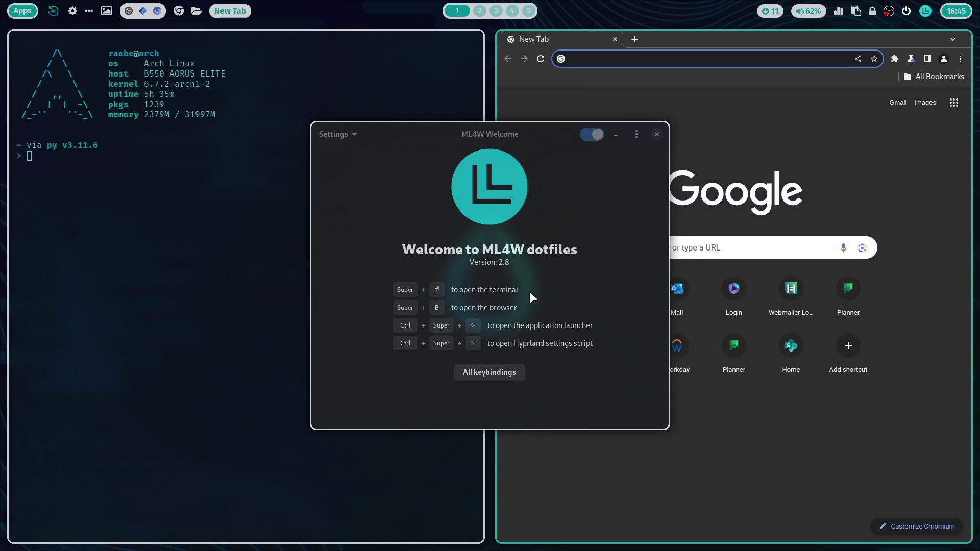
key(ctrl+super+Return)
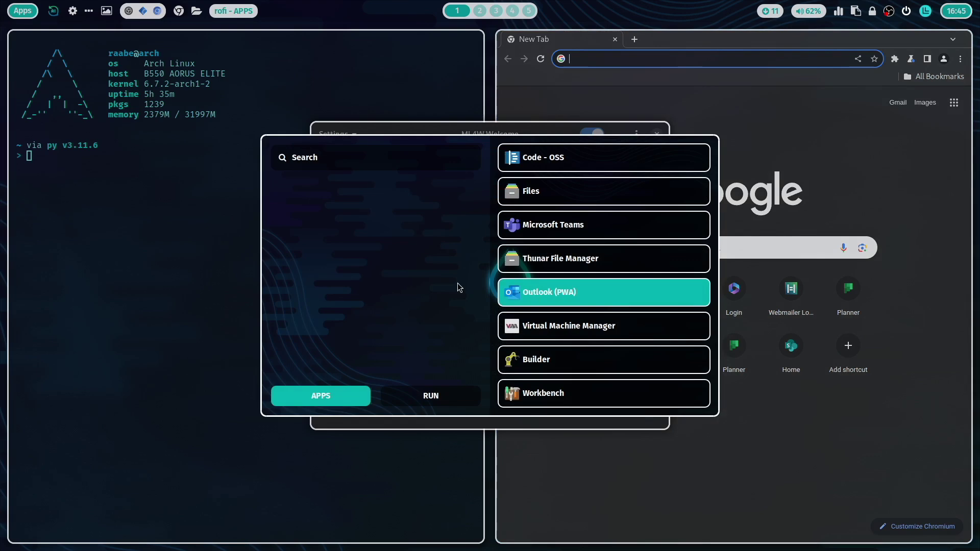
key(Escape)
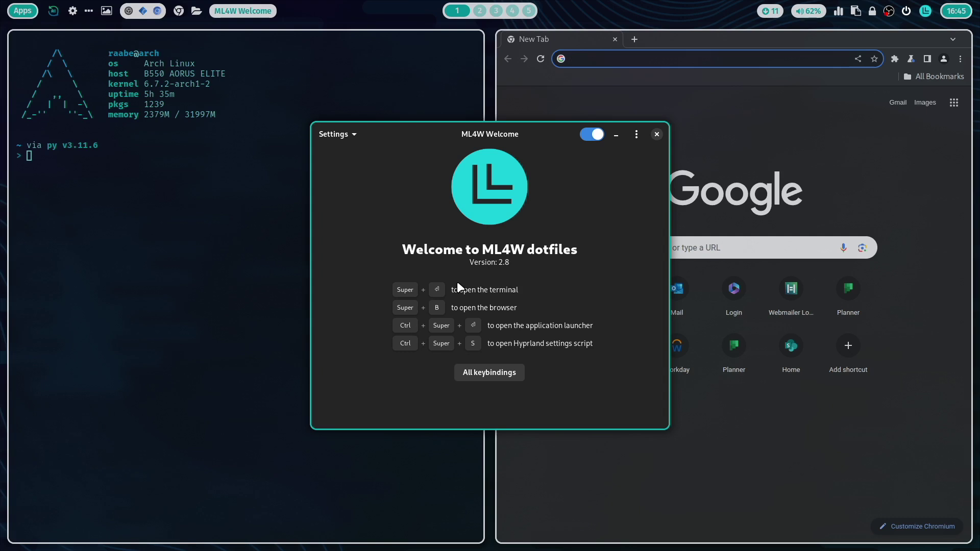
key(ctrl+super+s)
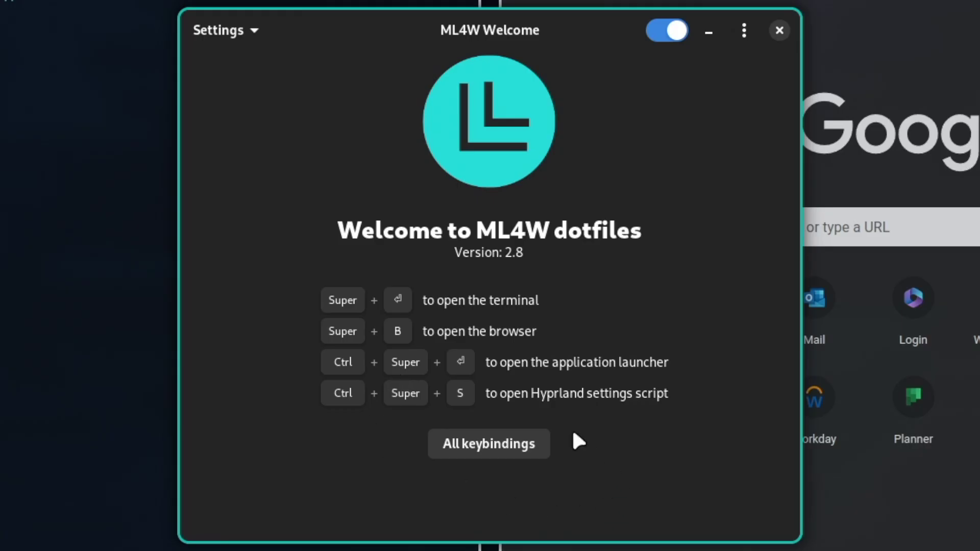
click(497, 444)
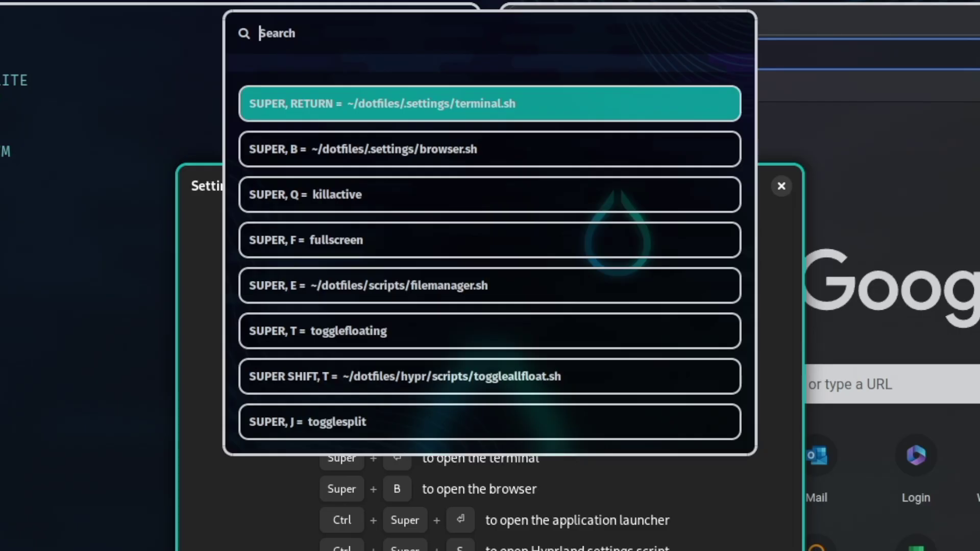
key(Escape)
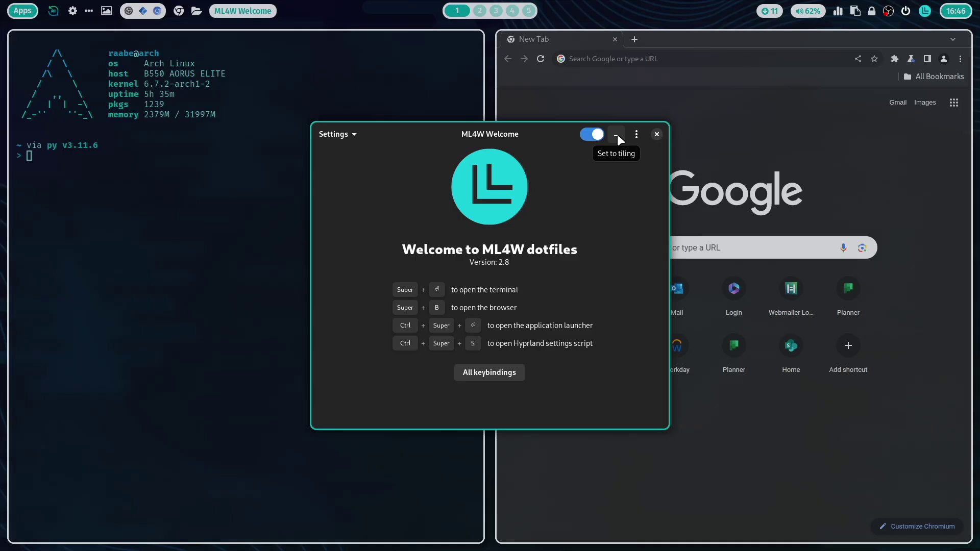
Tile then re-float the Welcome window, centre it, and open its links menu
click(616, 134)
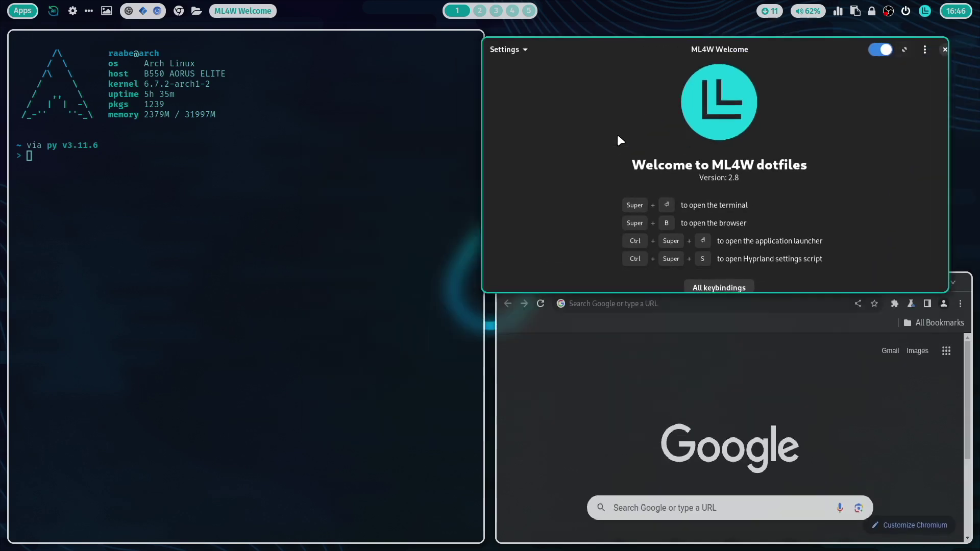
click(914, 44)
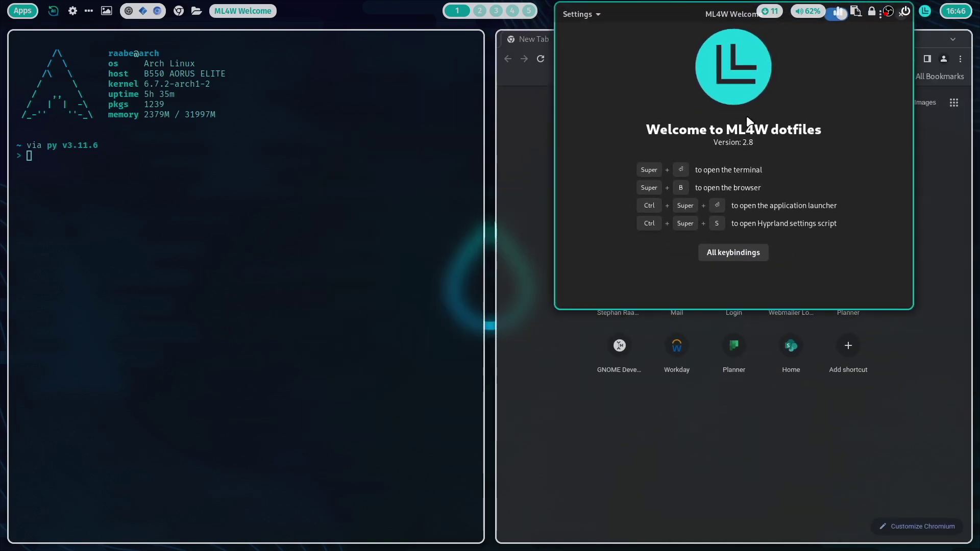
drag(805, 99, 586, 212)
click(670, 131)
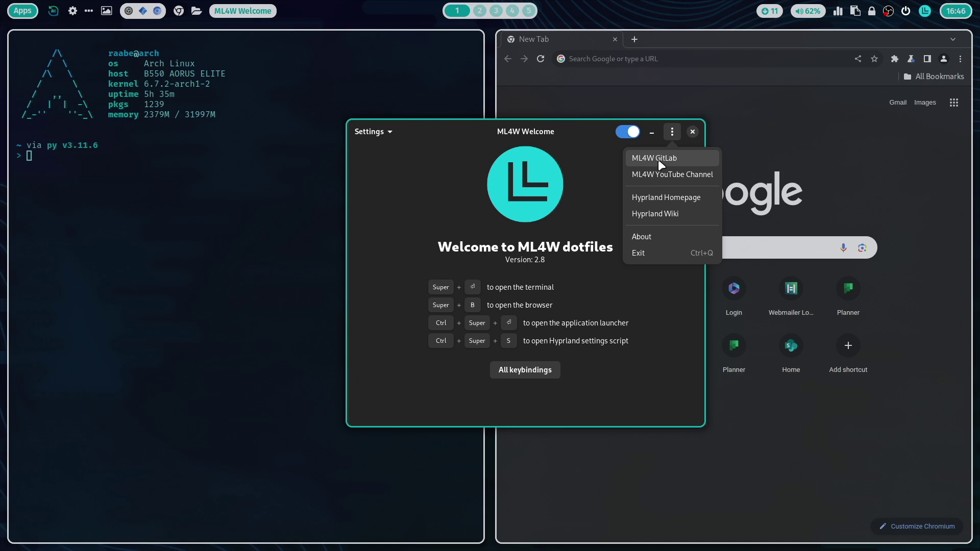
Open the ML4W GitLab page, then the YouTube channel, closing the YouTube tab
click(655, 158)
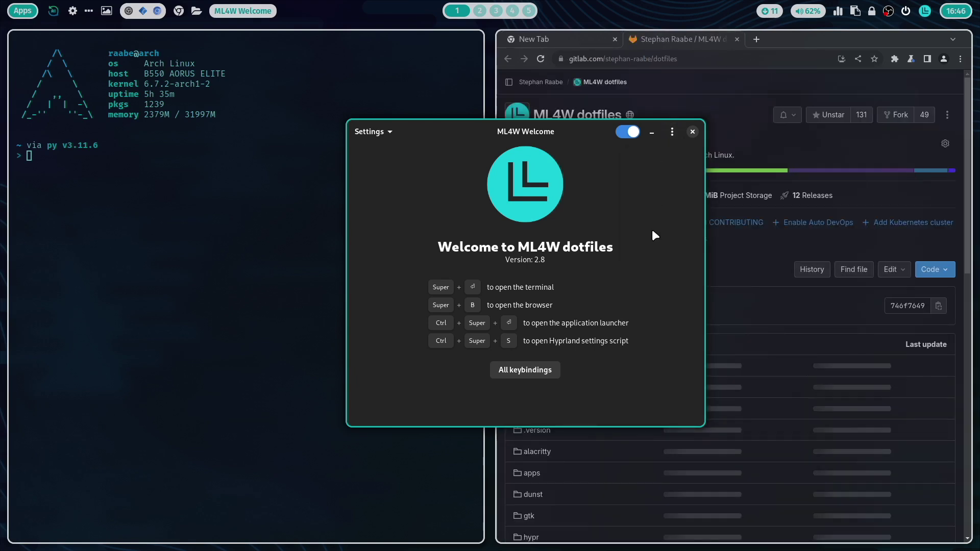
drag(651, 228, 413, 243)
click(433, 142)
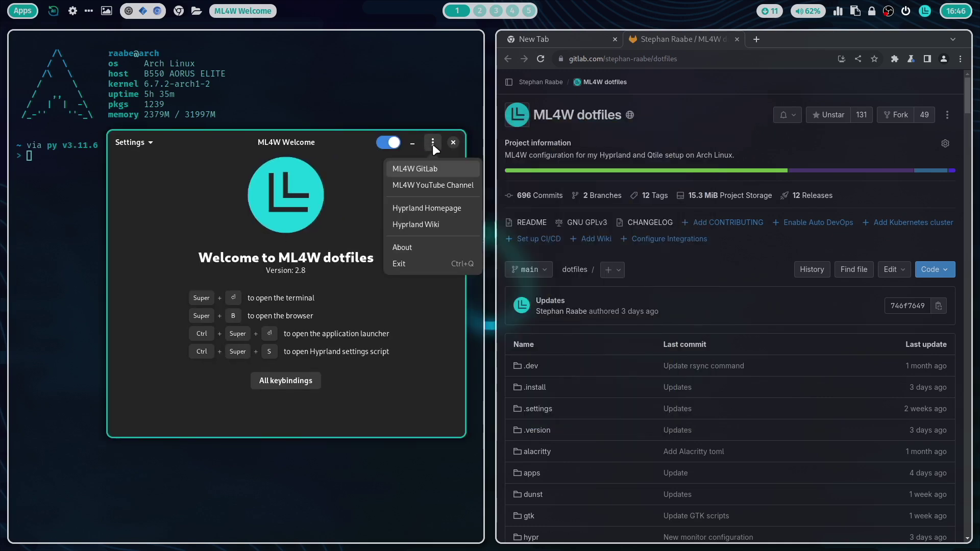
click(438, 185)
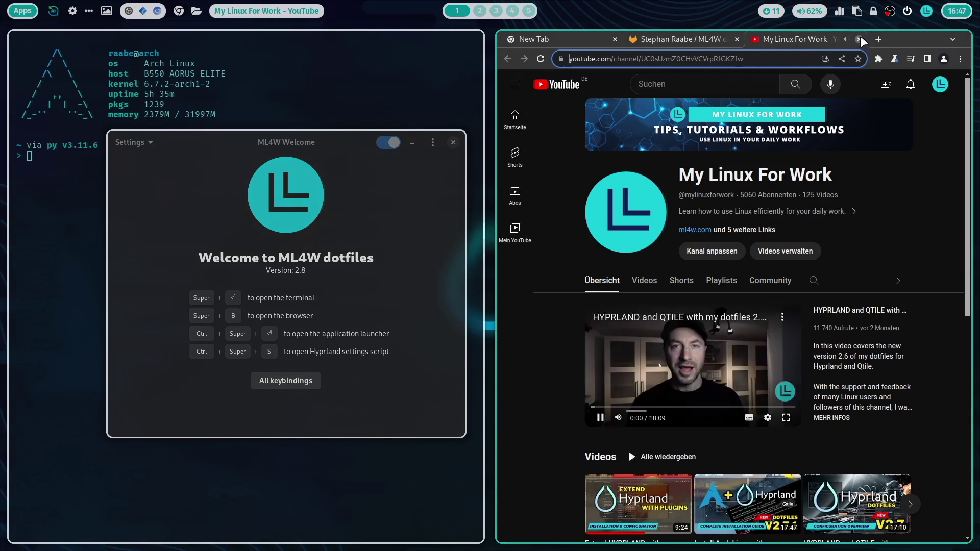
click(860, 37)
Open the Hyprland homepage and Hyprland Wiki, then recentre the Welcome window
click(432, 143)
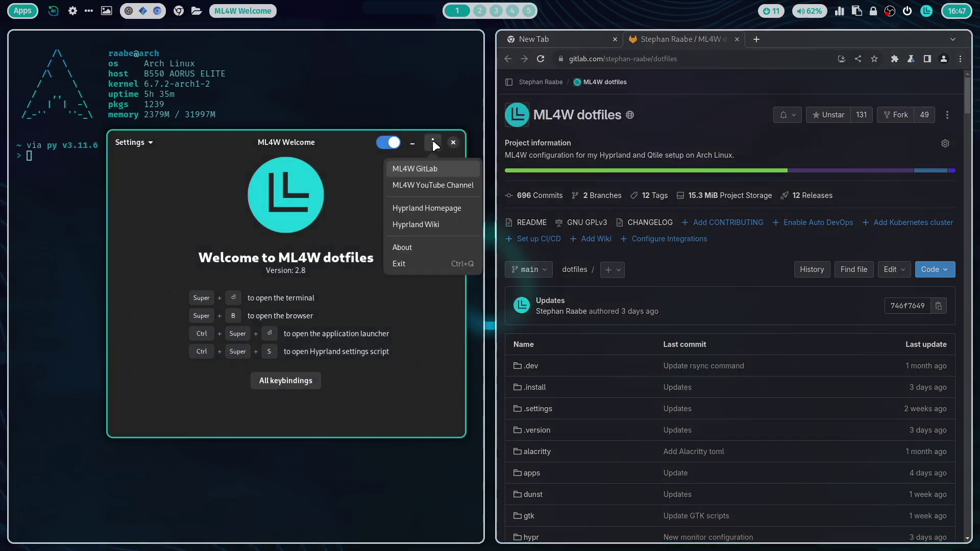
click(430, 207)
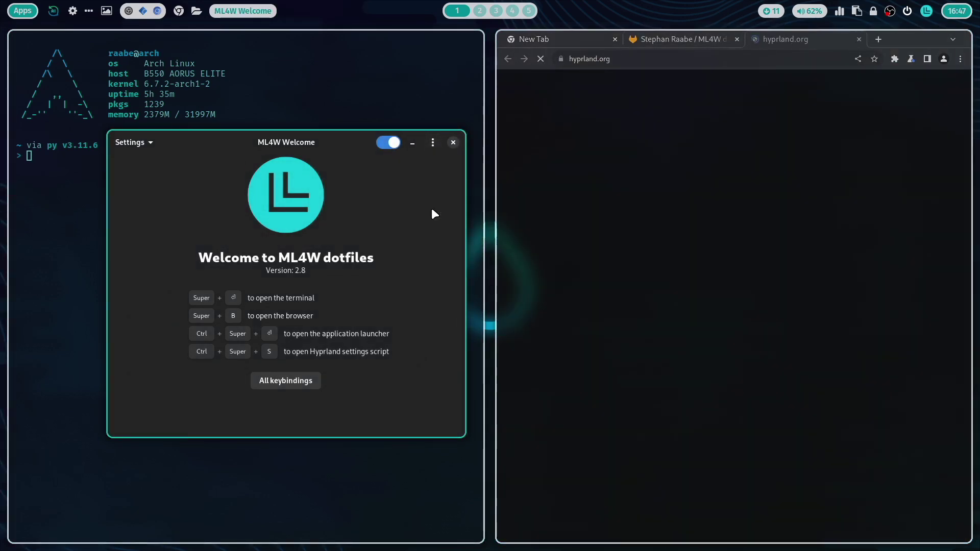
click(432, 143)
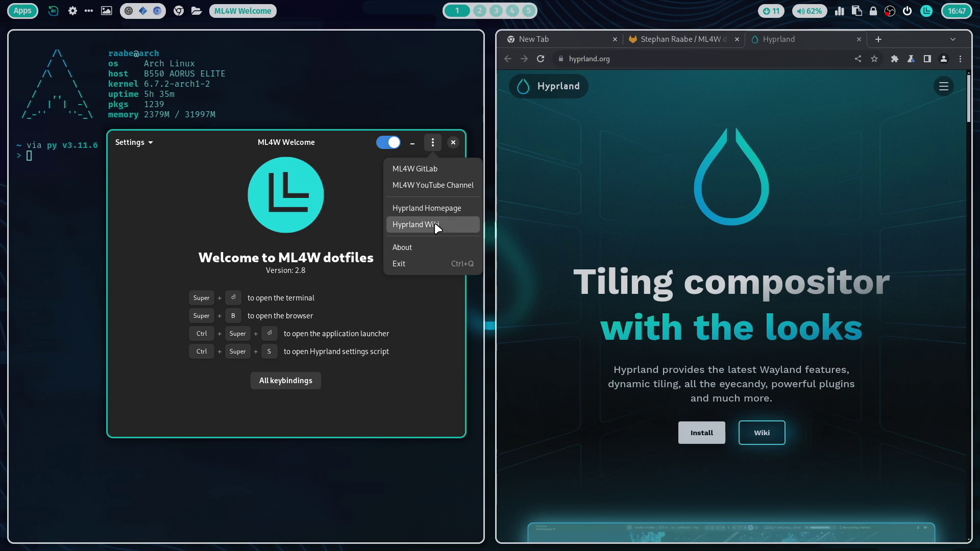
click(433, 222)
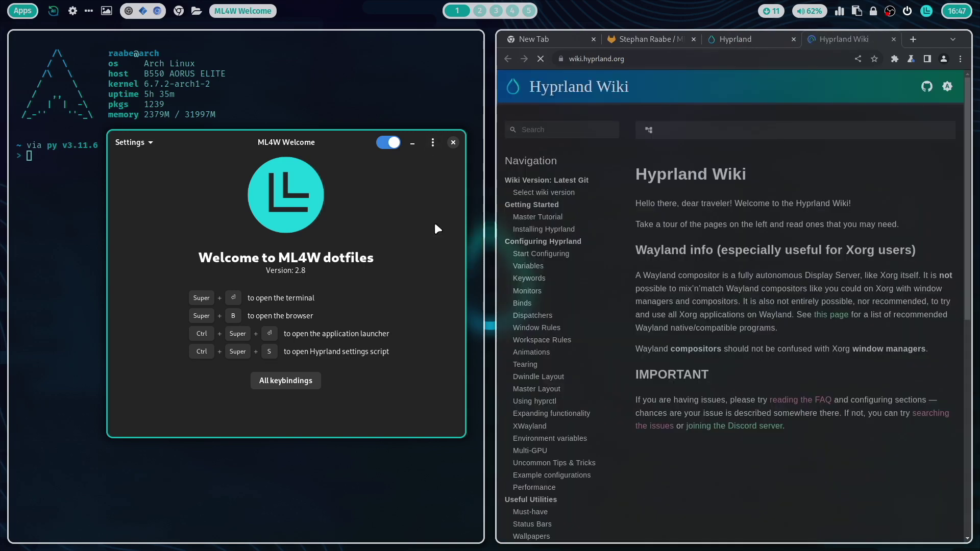
drag(433, 222, 628, 192)
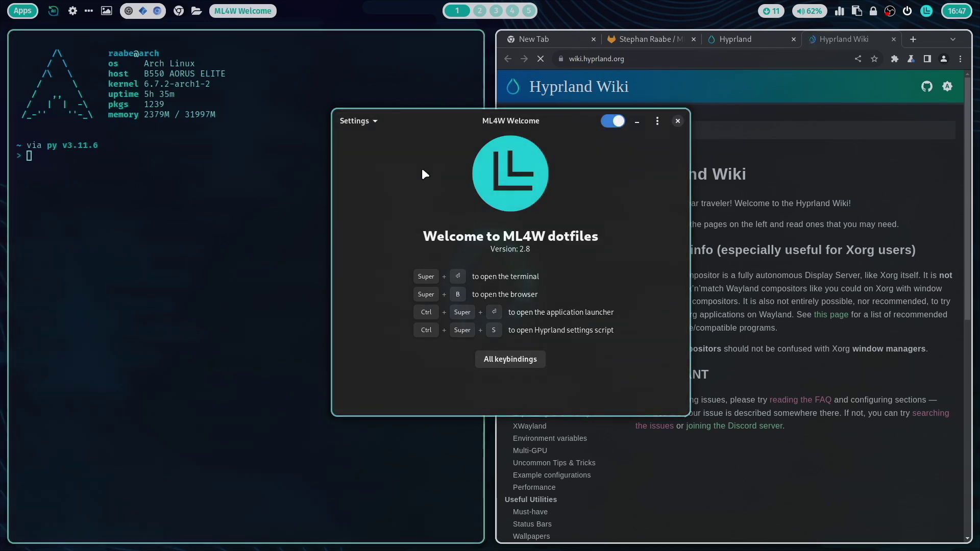
Close the terminal and browser, nudge the Welcome window, and open its Settings menu
key(super+q)
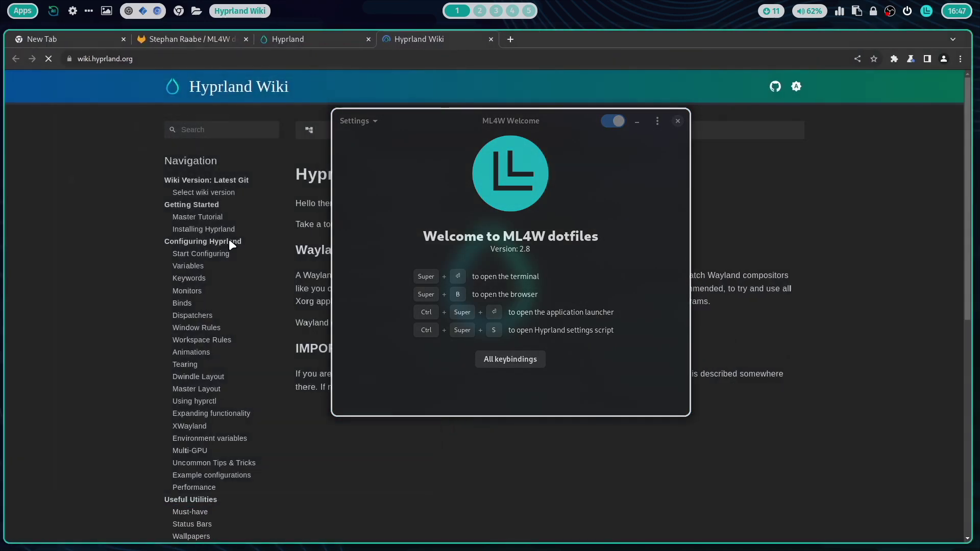
key(super+q)
mouse_move(455, 175)
mouse_down()
mouse_move(549, 121)
mouse_move(460, 165)
mouse_up()
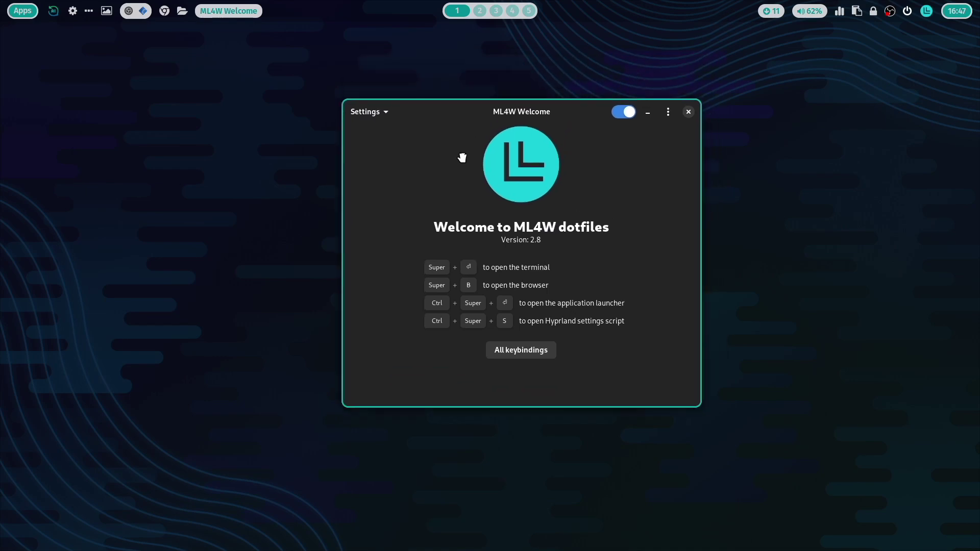
click(375, 117)
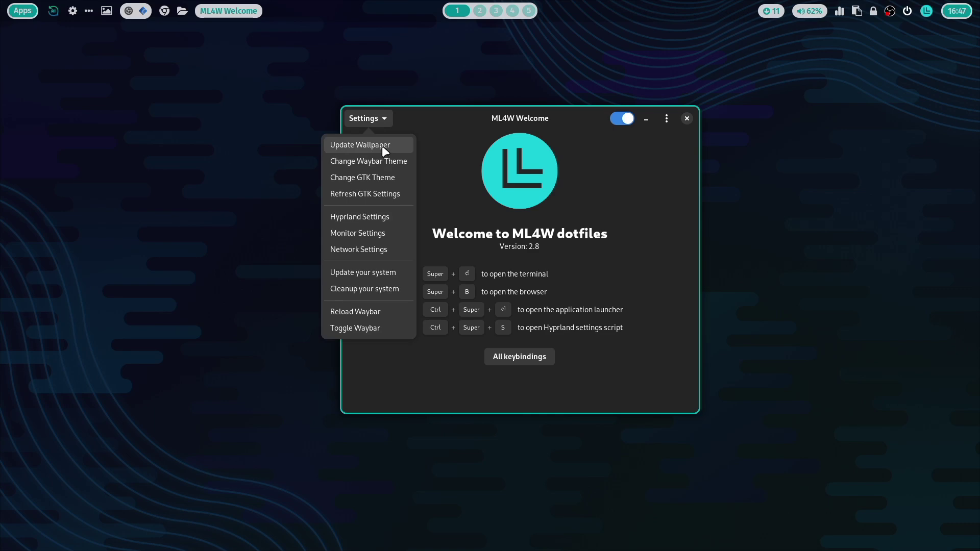
Apply dunes-sun.jpg, the red-sun dune wallpaper, and move the Welcome window left
click(385, 145)
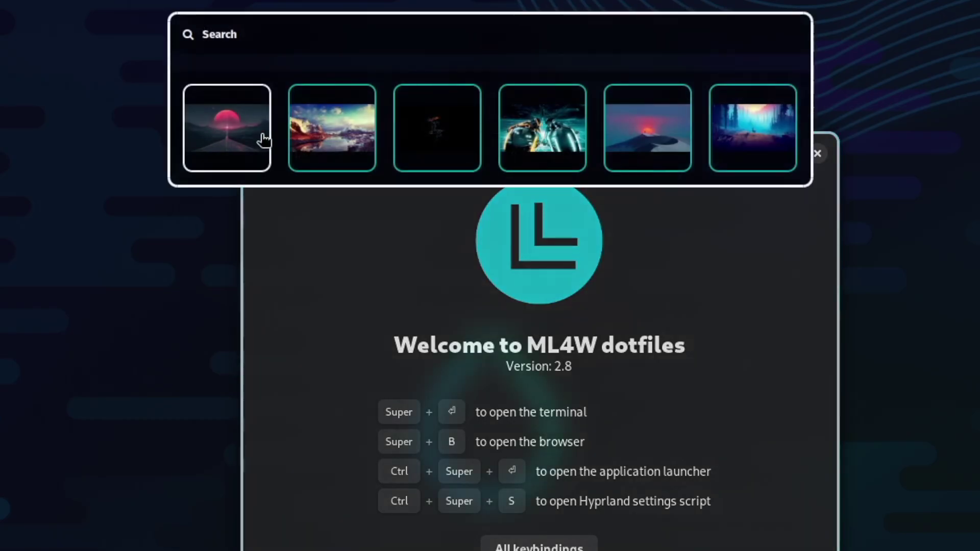
click(663, 137)
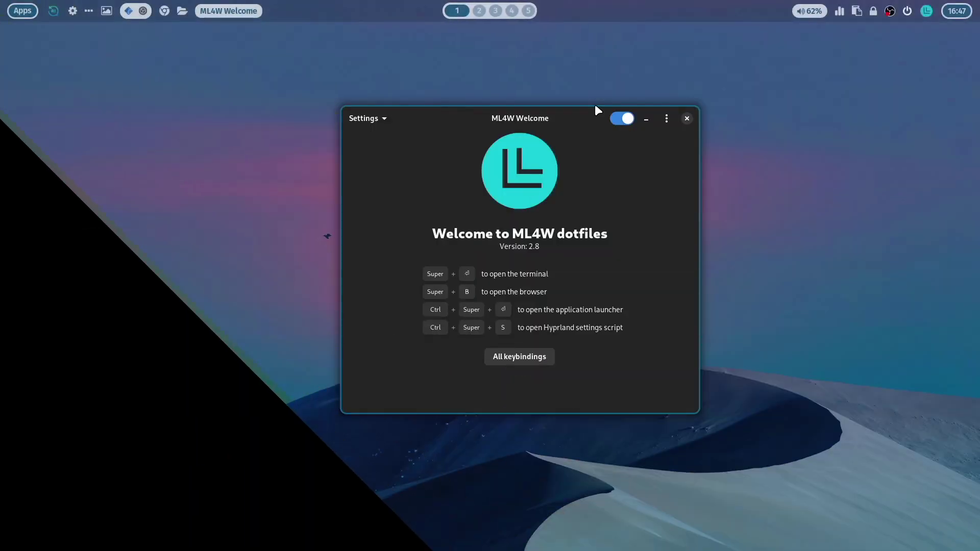
drag(431, 155, 85, 133)
click(70, 99)
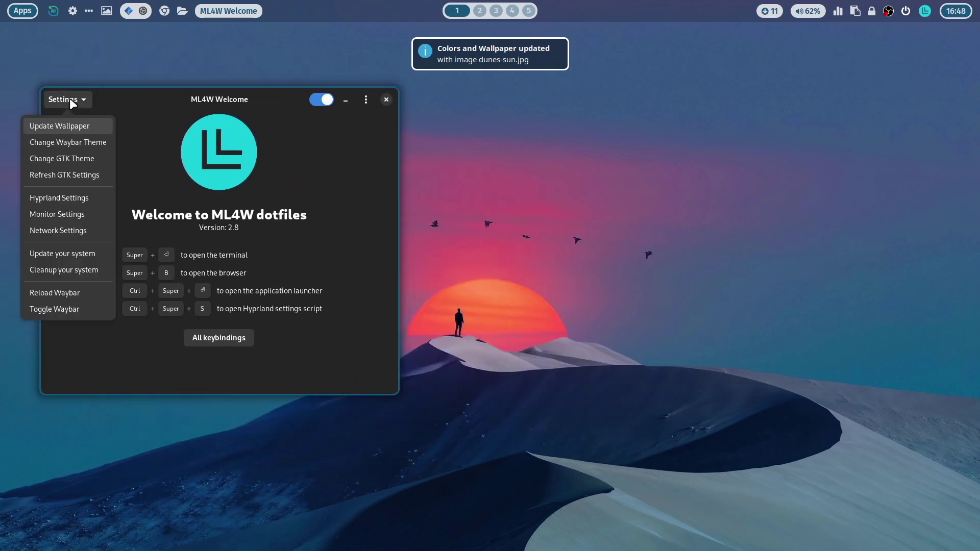
Filter the Waybar themes with 'mi' and apply ML4W Minimal
click(80, 142)
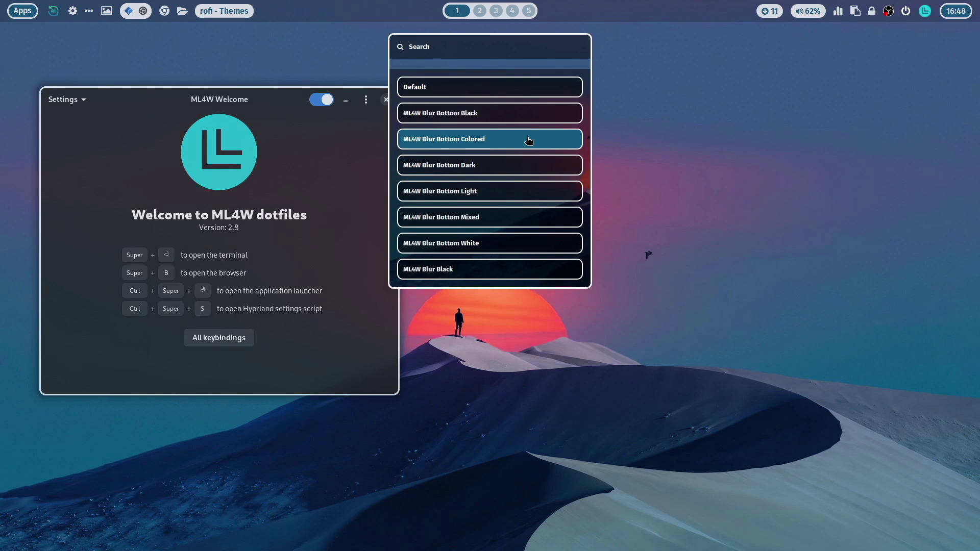
text(mi)
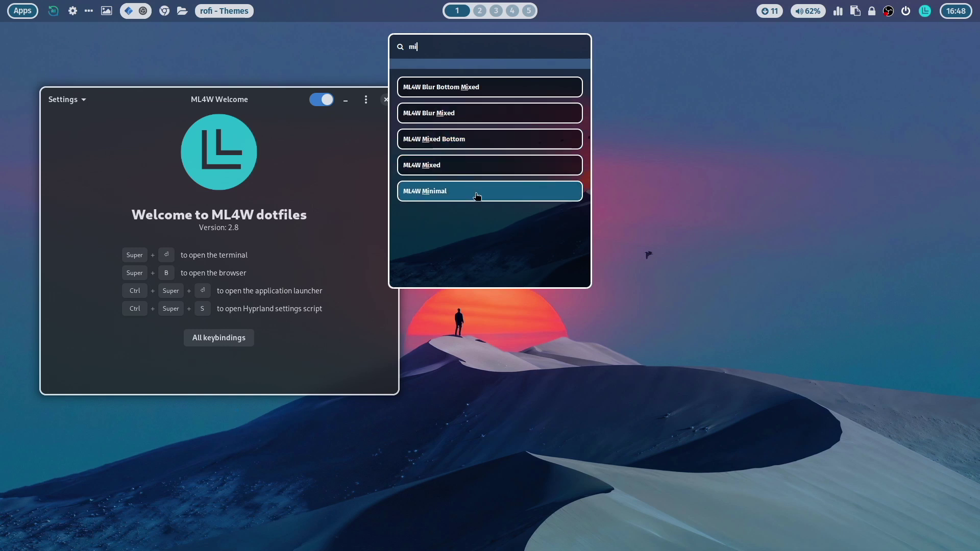
click(477, 194)
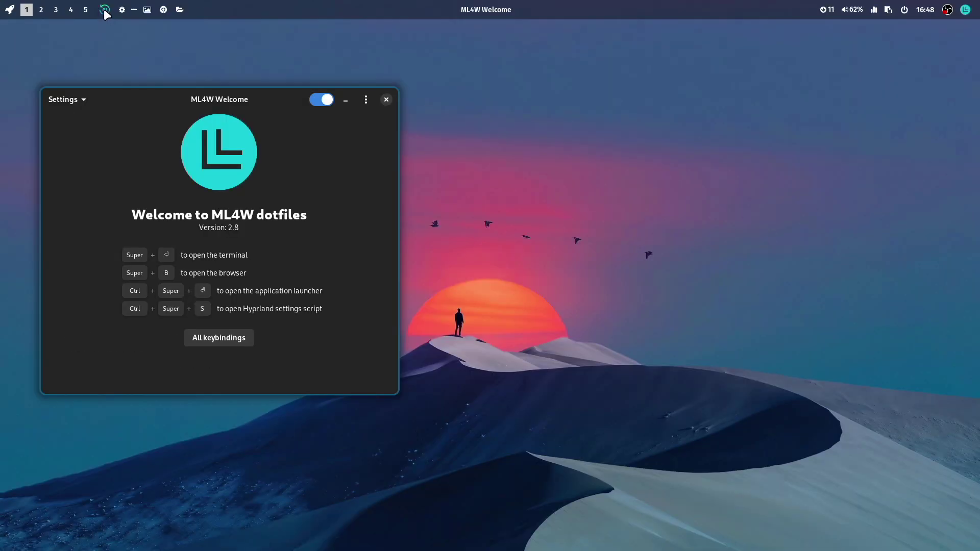
click(104, 10)
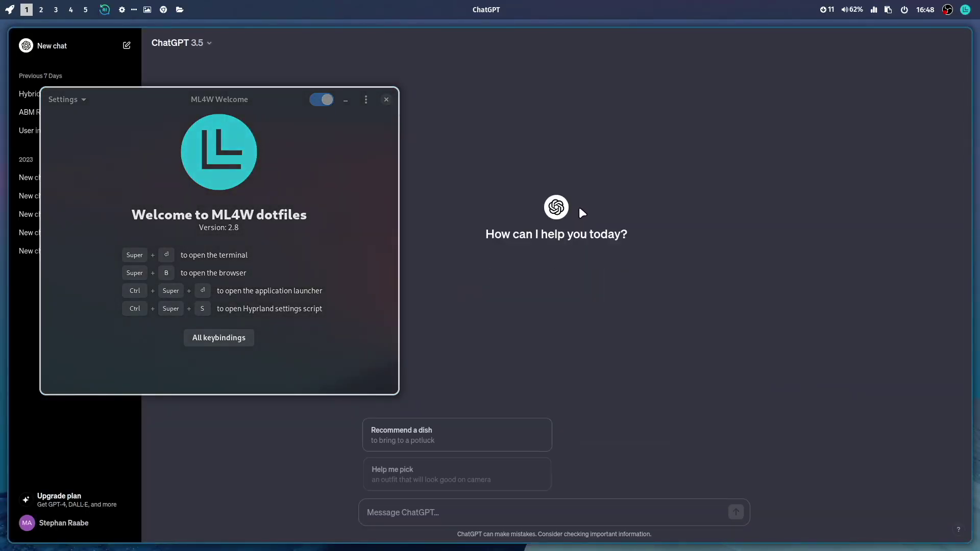
key(super+q)
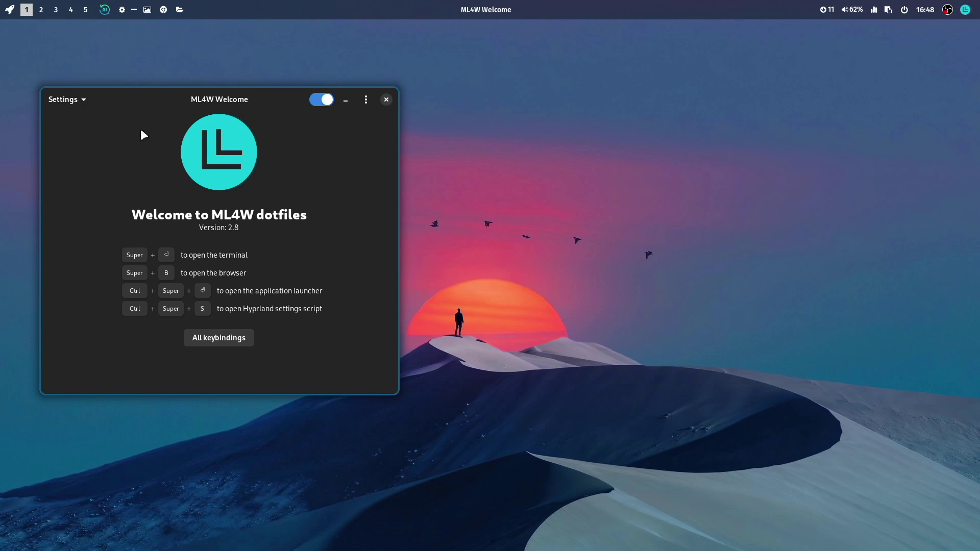
Set mountain-winter3.jpg, the snowy mountain image, as the wallpaper via Update Wallpaper
click(56, 98)
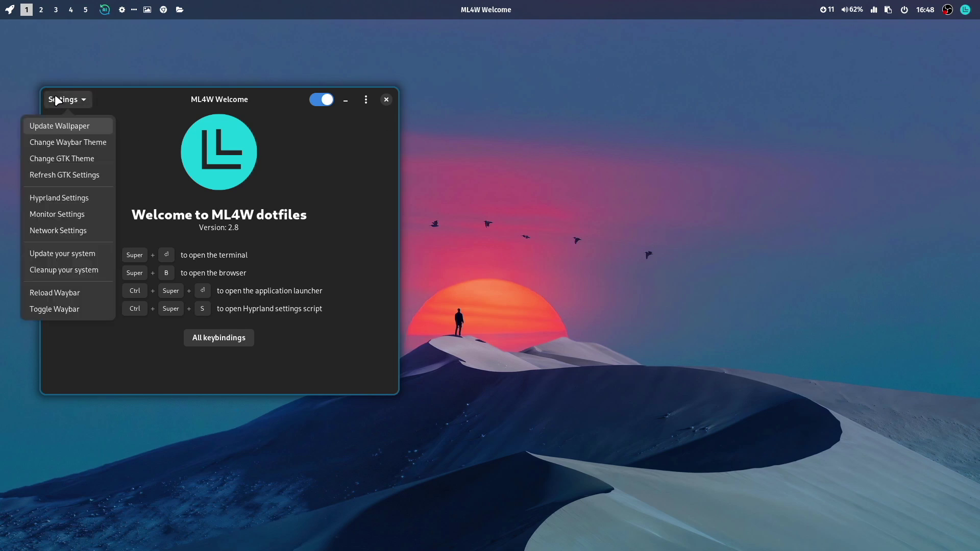
click(88, 125)
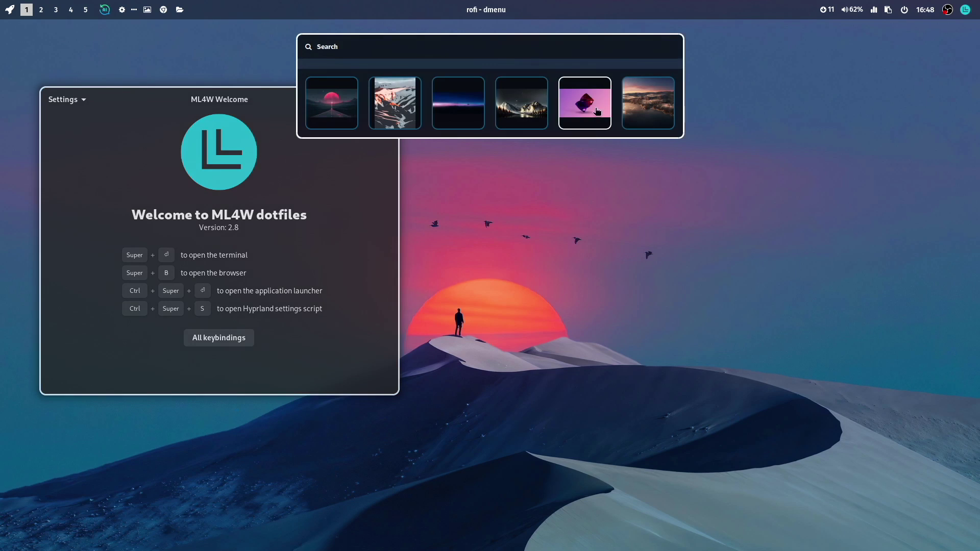
scroll(597, 111, down, 1)
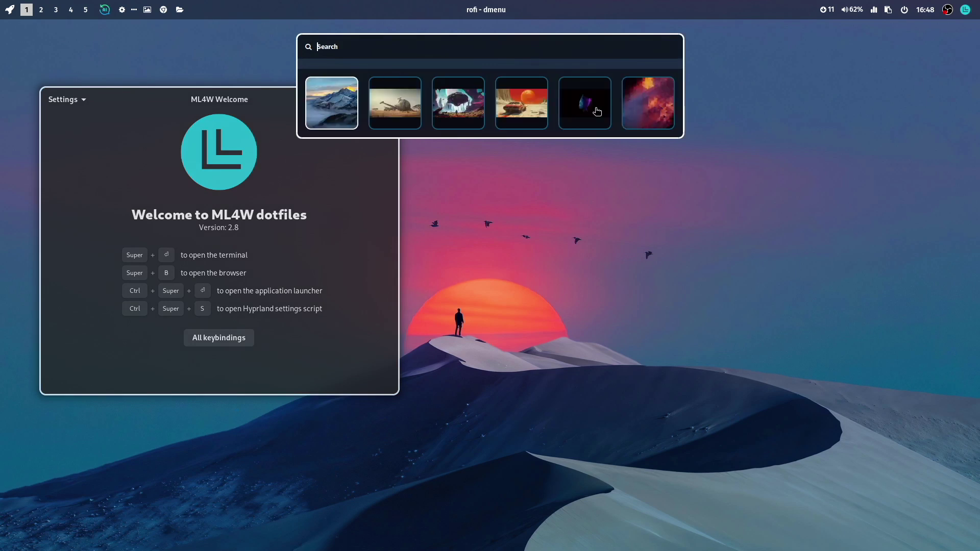
click(332, 103)
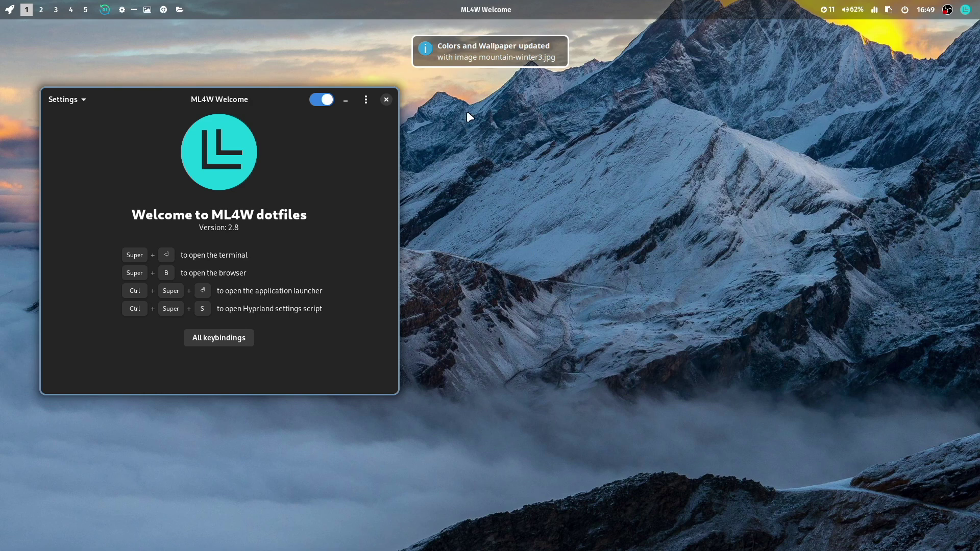
Pick Change GTK Theme, launch Thunar from the rofi launcher, and tile it beside Welcome
click(325, 105)
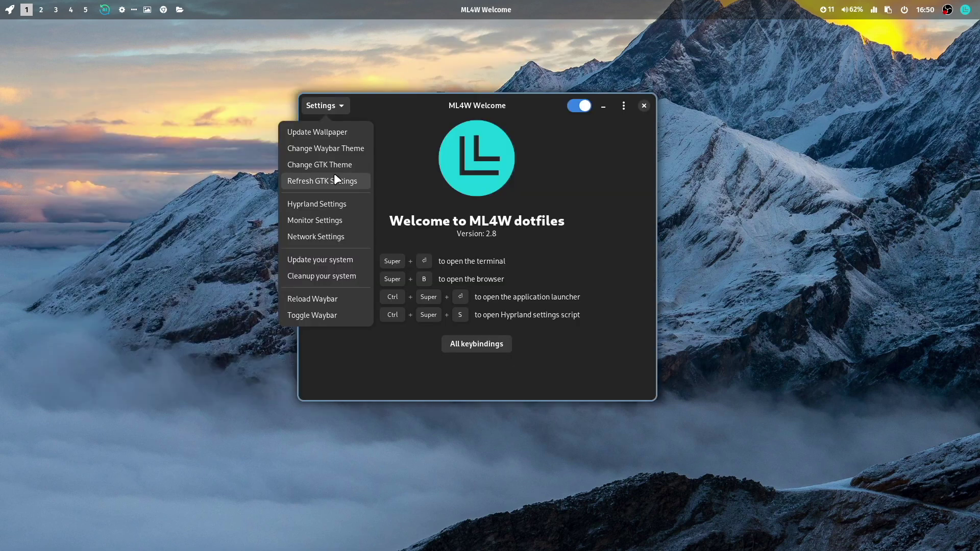
click(358, 162)
key(ctrl+super+Return)
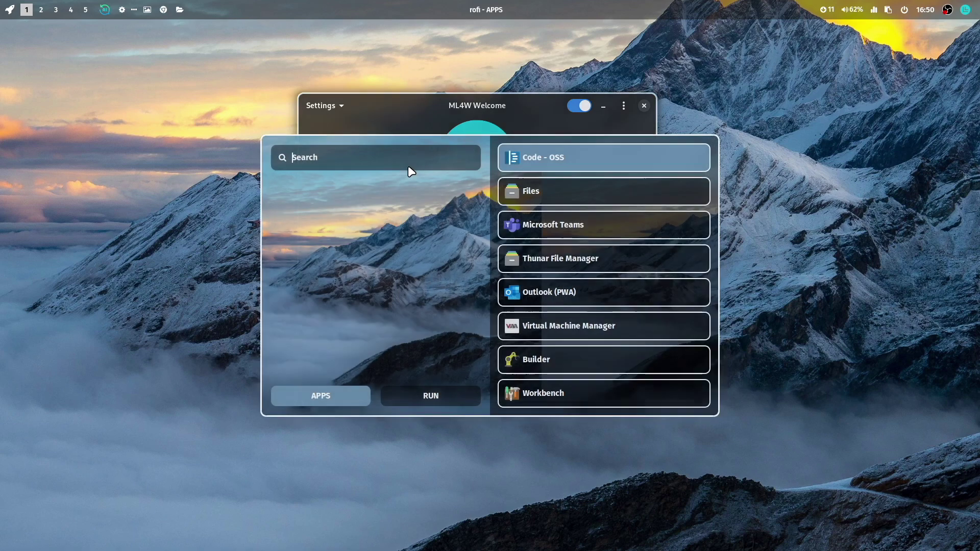
key(Down)
key(Down)
key(Down)
key(Return)
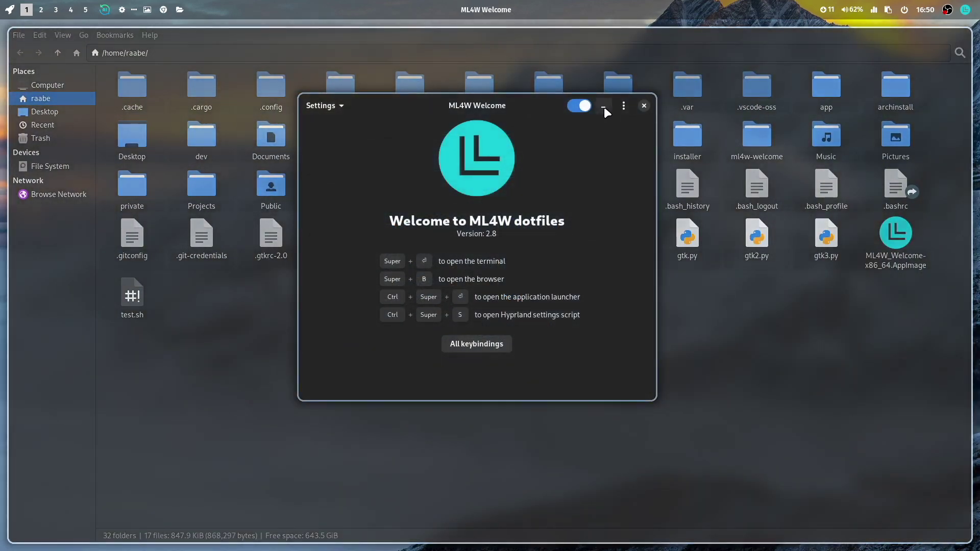
click(602, 108)
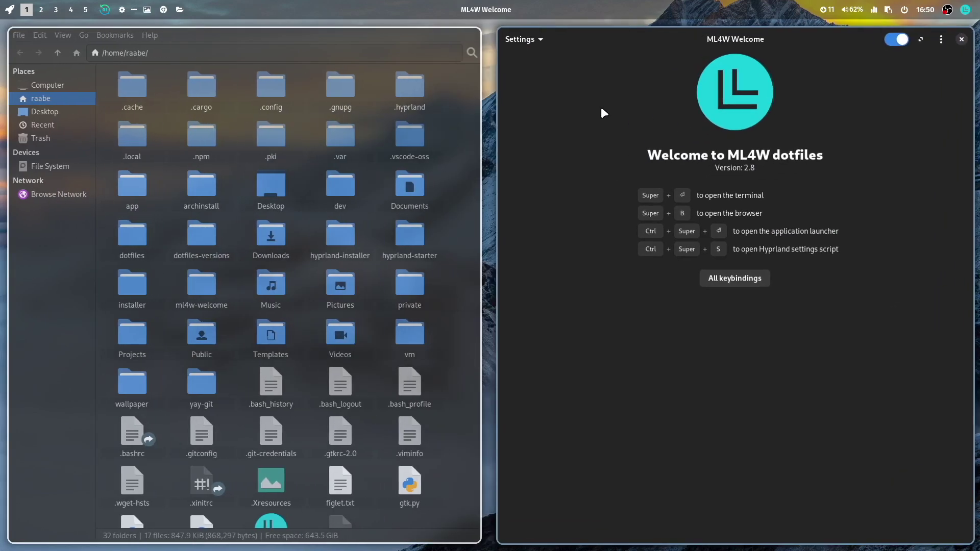
In nwg-look's Icon theme tab, try Breeze Dark, then apply the Adwaita icon theme
click(517, 36)
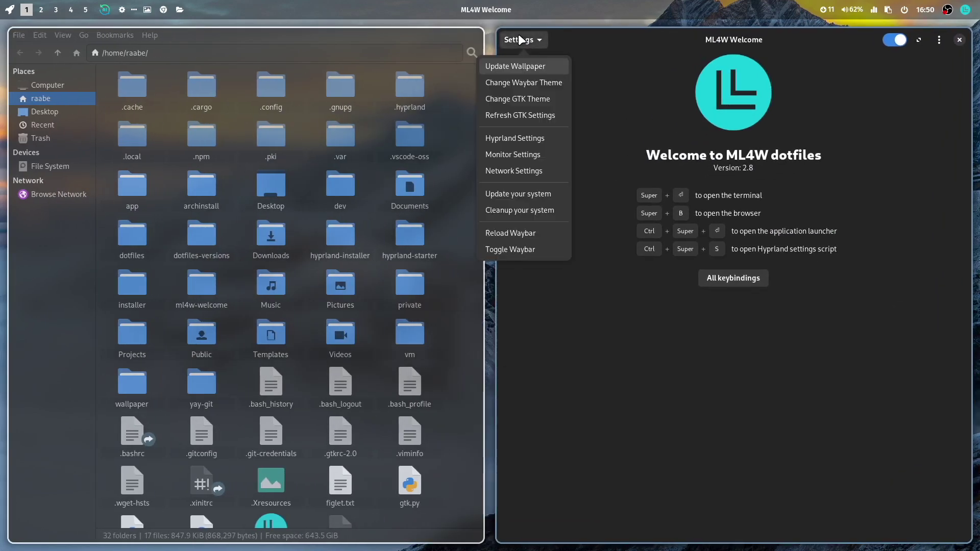
click(529, 99)
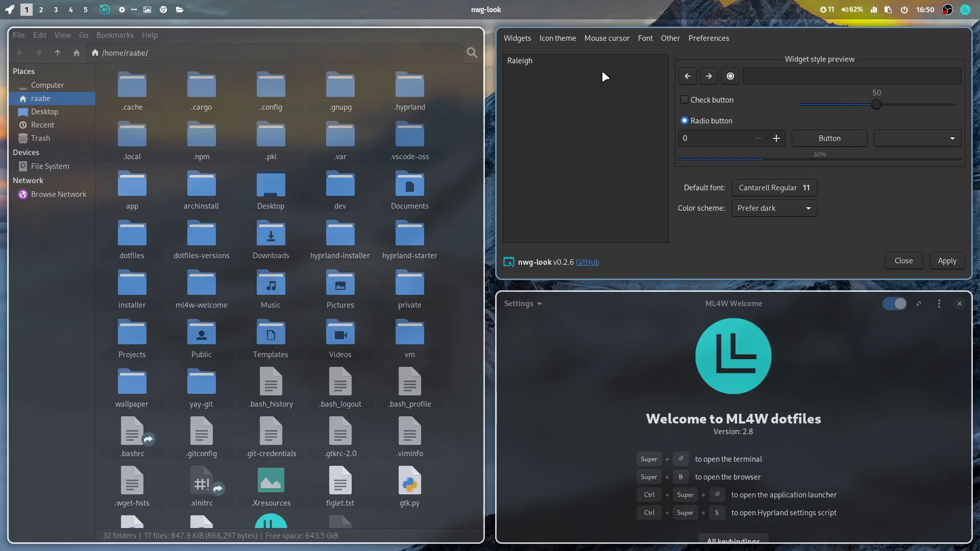
click(563, 37)
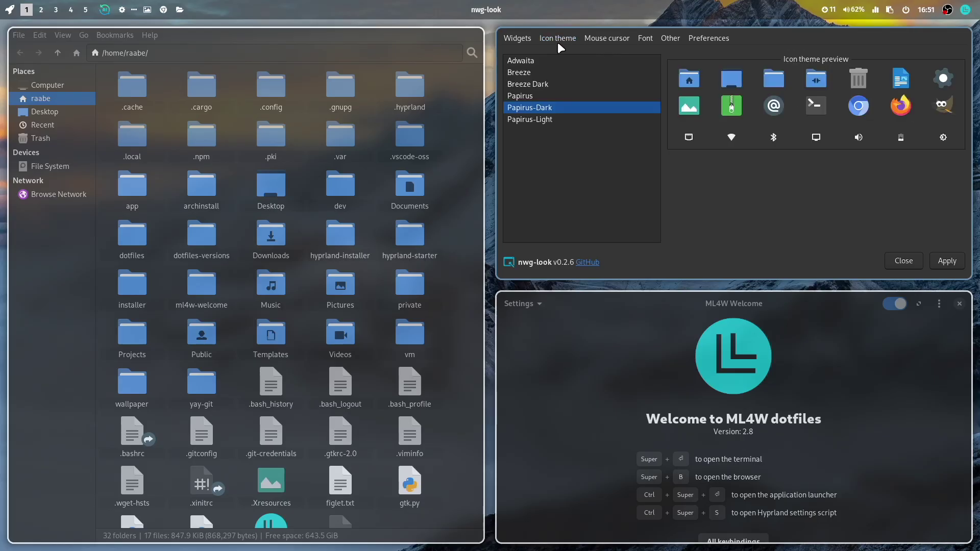
click(544, 84)
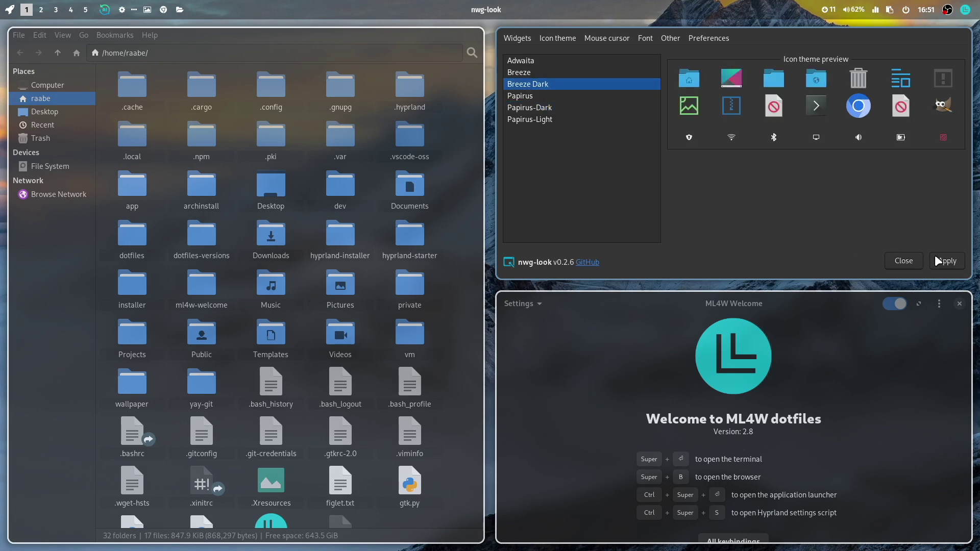
click(950, 262)
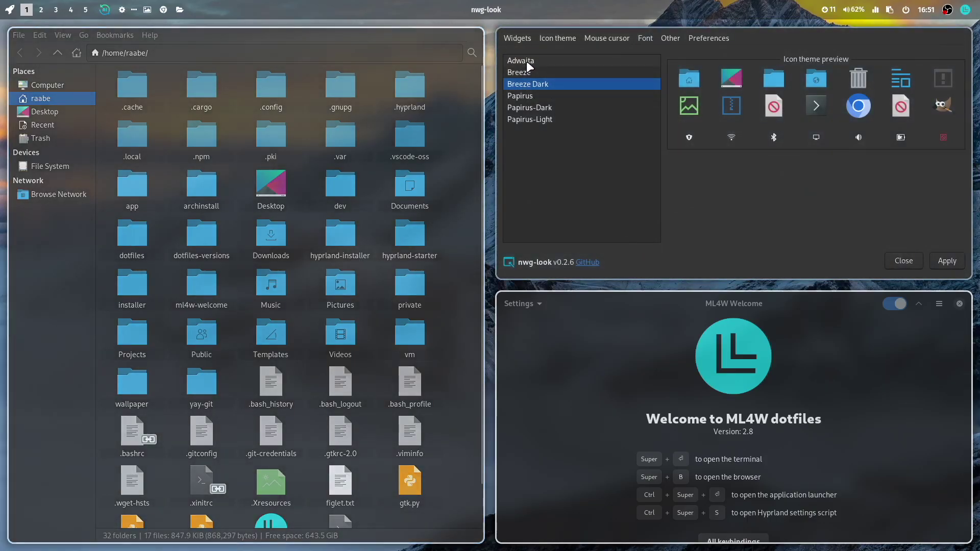
click(527, 61)
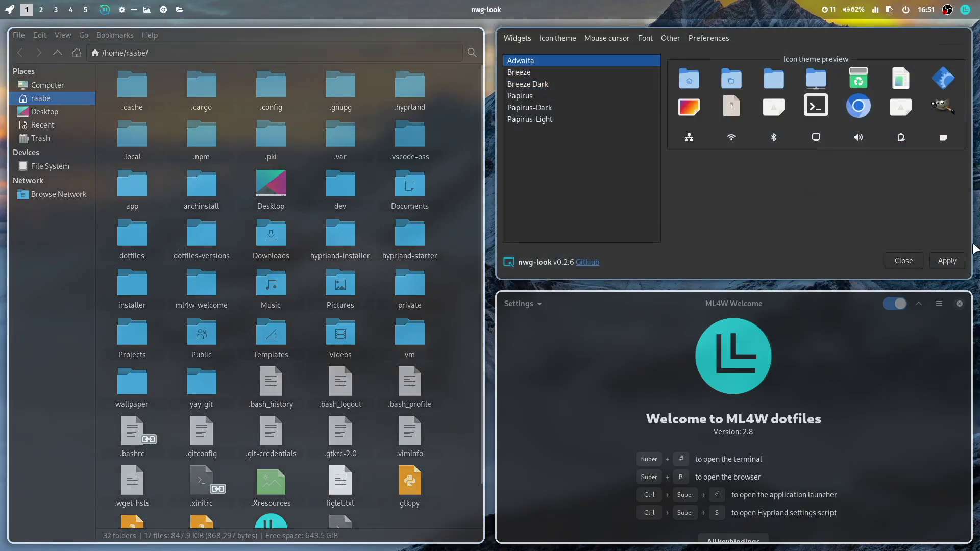
click(946, 261)
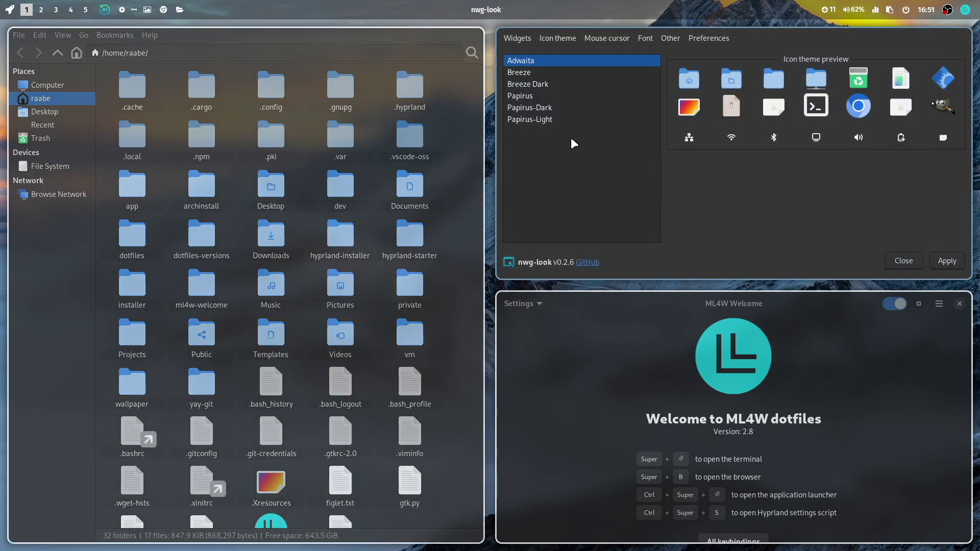
Switch nwg-look's mouse cursor theme to Bibata-Modern-Amber and apply it
click(628, 41)
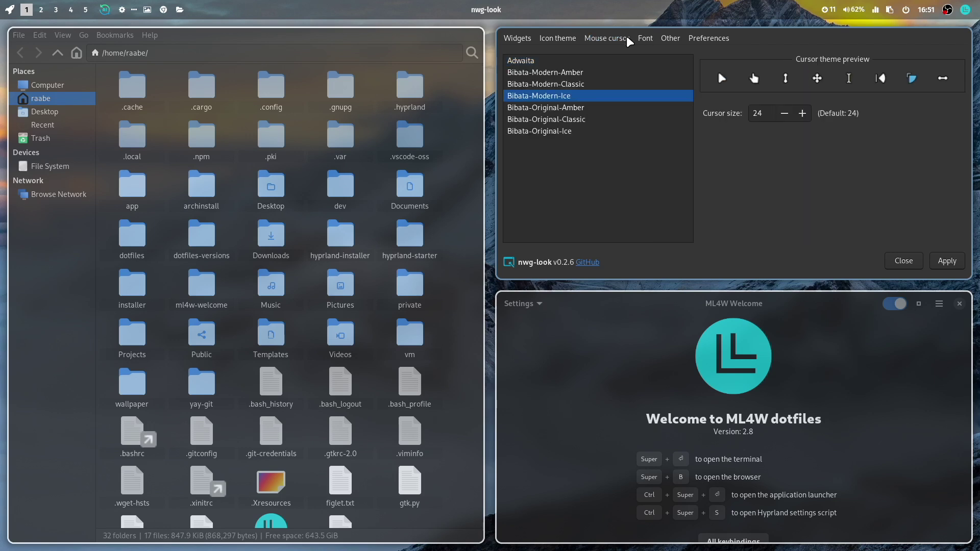
click(560, 74)
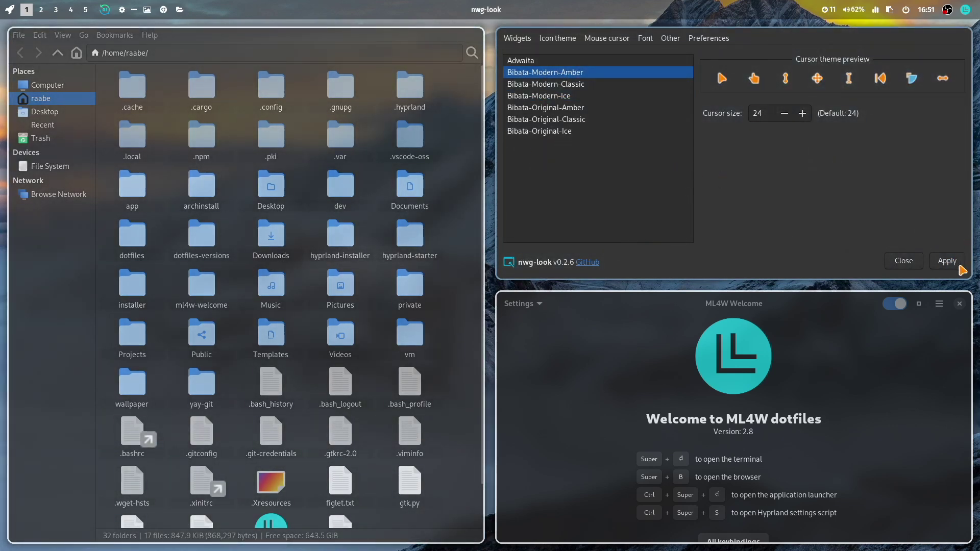
click(958, 265)
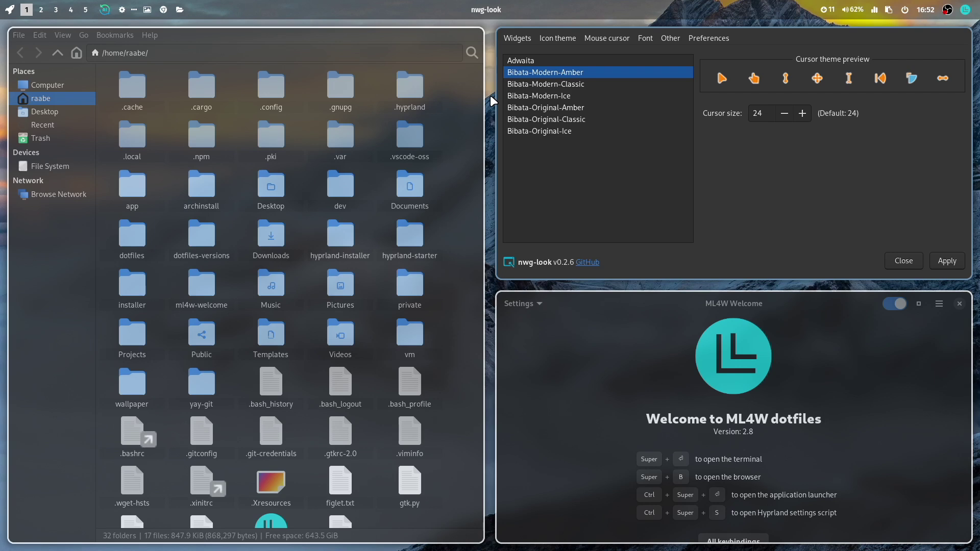
Refresh the GTK settings, close nwg-look, and open a terminal showing the system summary
click(521, 304)
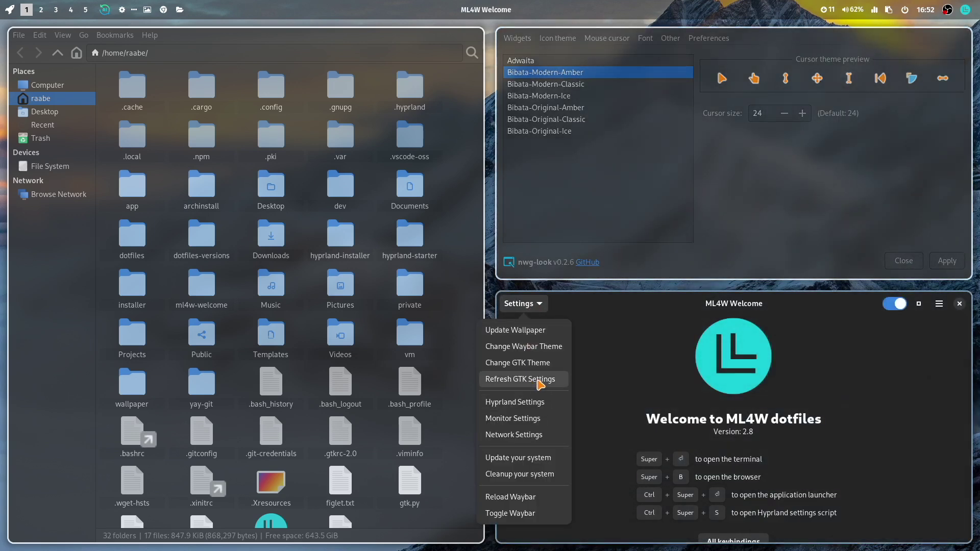
click(537, 380)
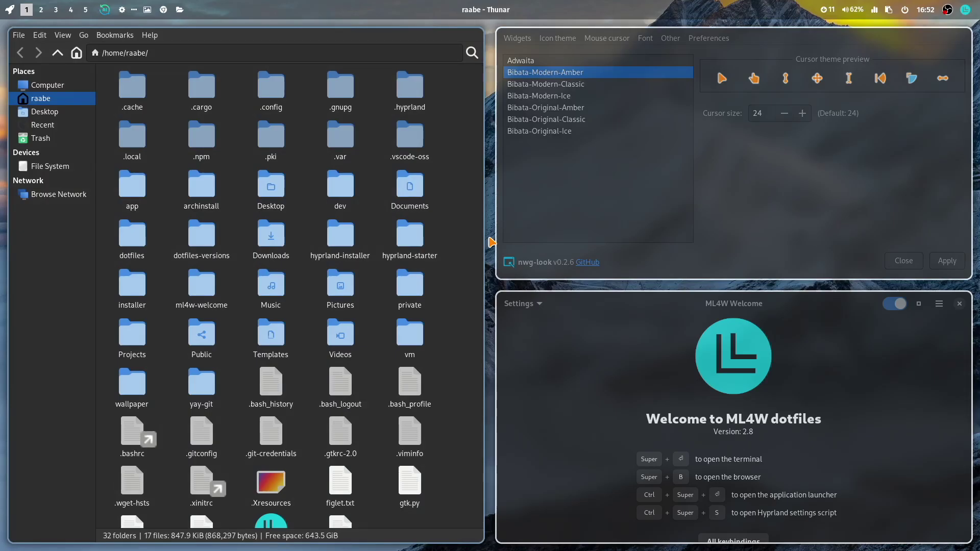
key(super+q)
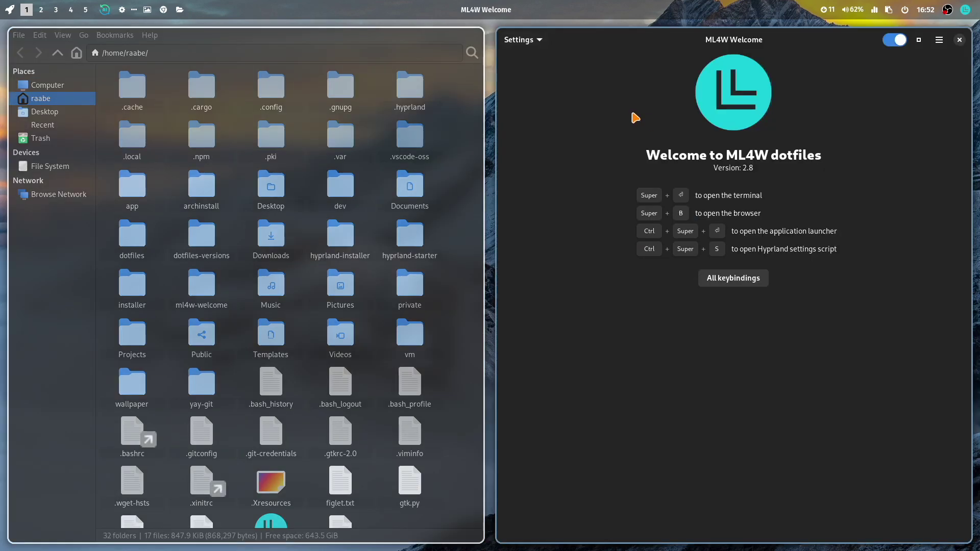
key(super+Return)
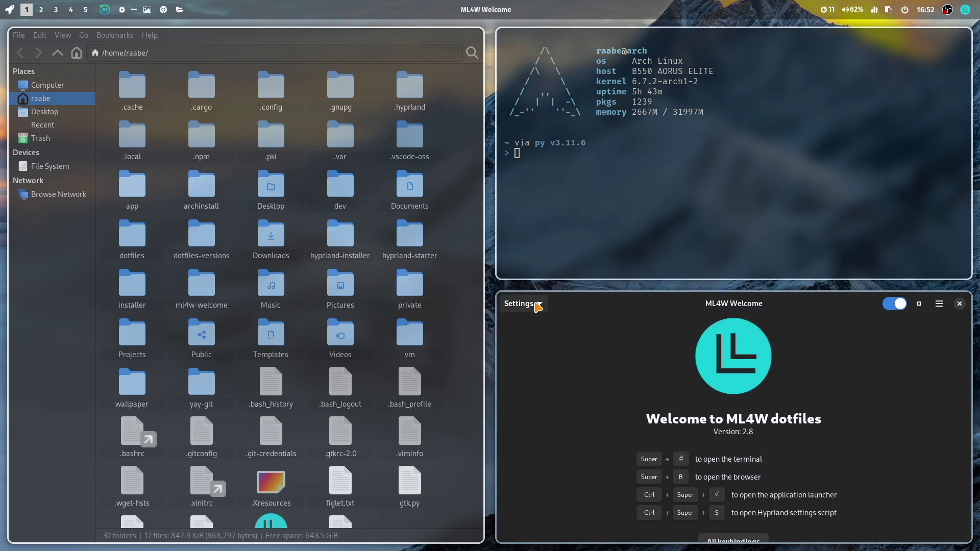
click(537, 306)
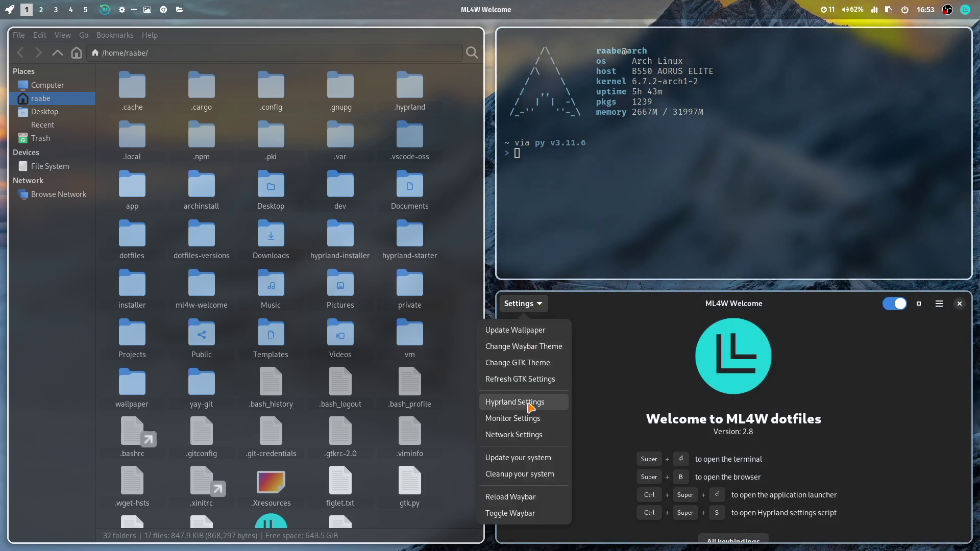
Switch Hyprland animations to animation-moving.conf in the settings script, then close the script
click(528, 403)
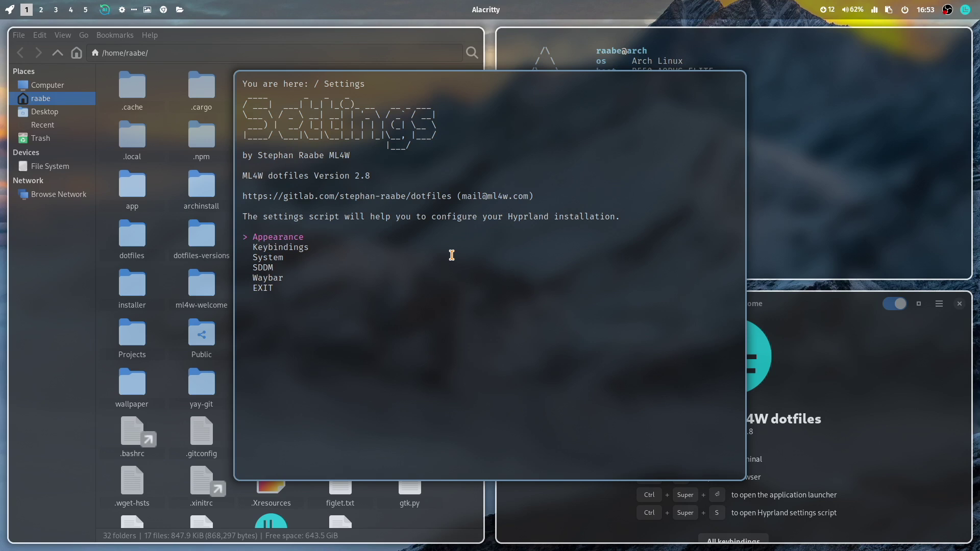
key(Return)
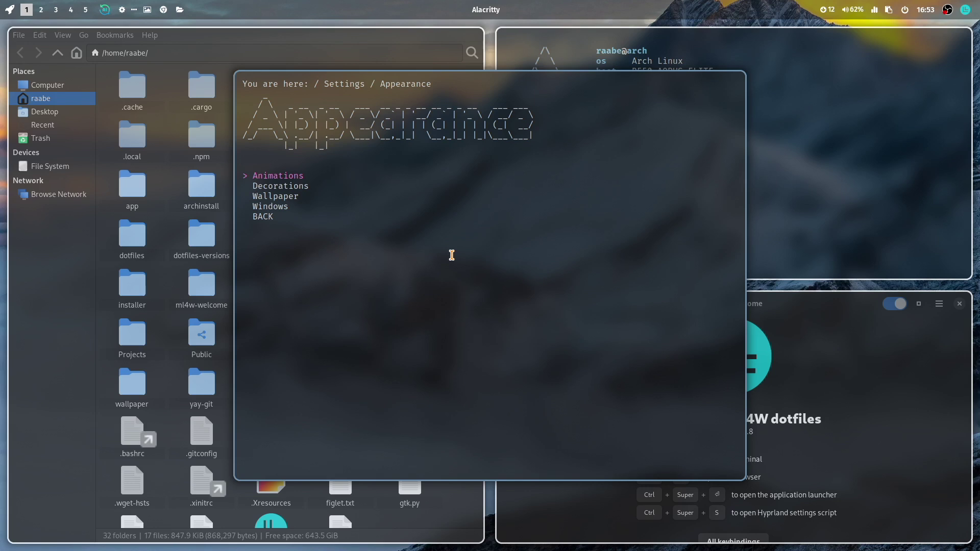
key(Return)
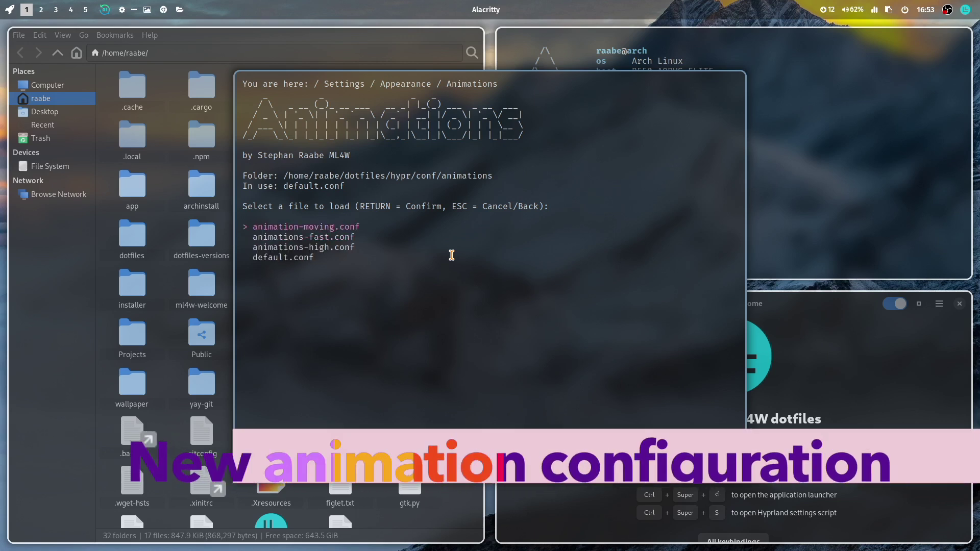
key(Return)
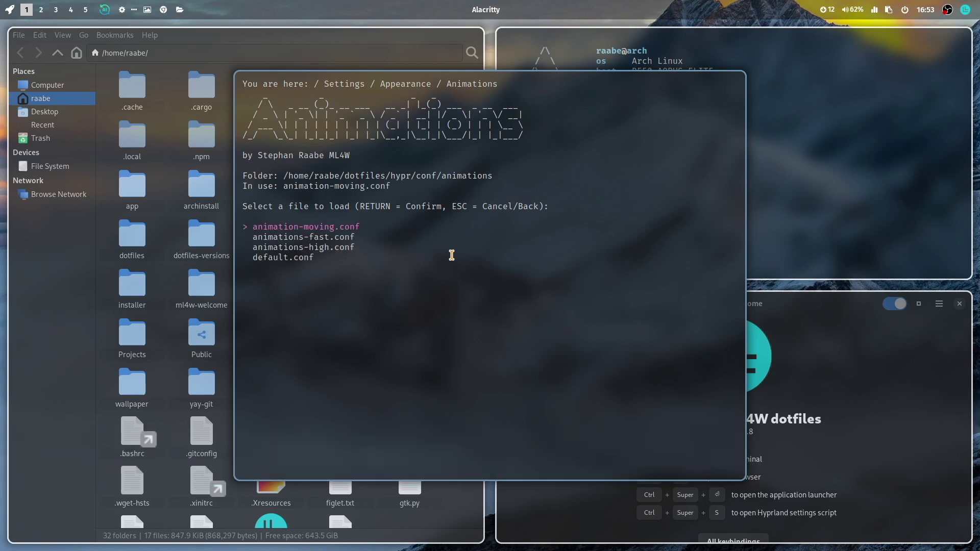
key(super+q)
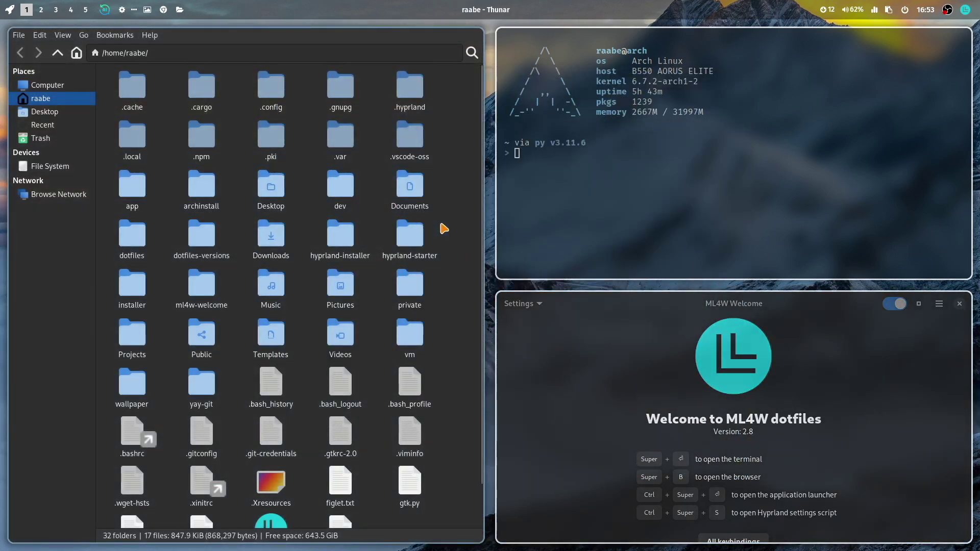
Fill workspace 2 with tiled terminals and drag the newest one into the bottom-right tile
key(super+2)
key(super+Return)
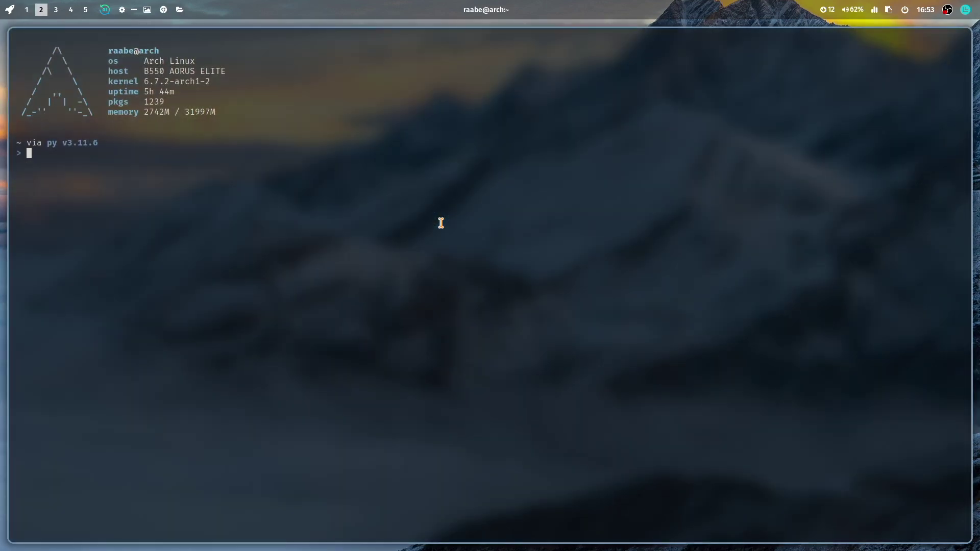
key(super+Return)
key(super+Return)
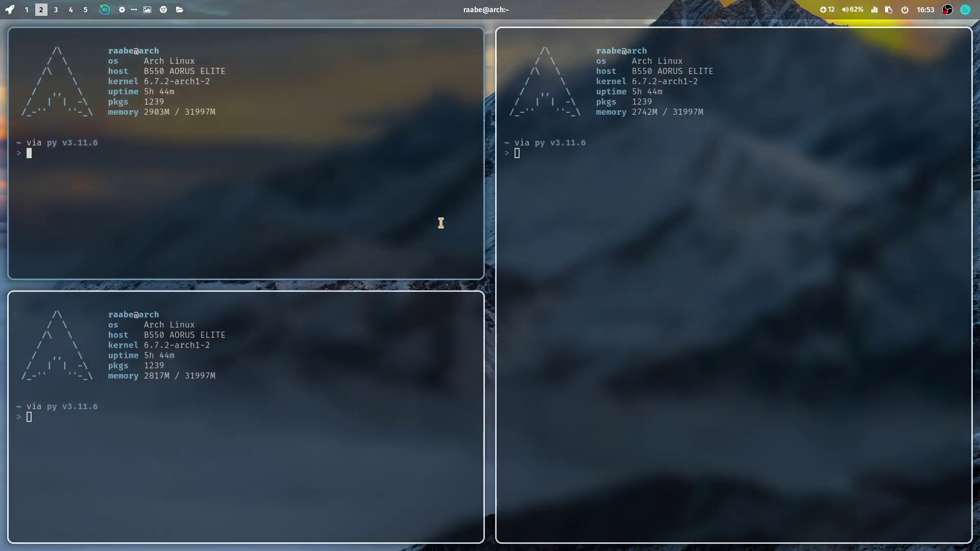
key(super+Return)
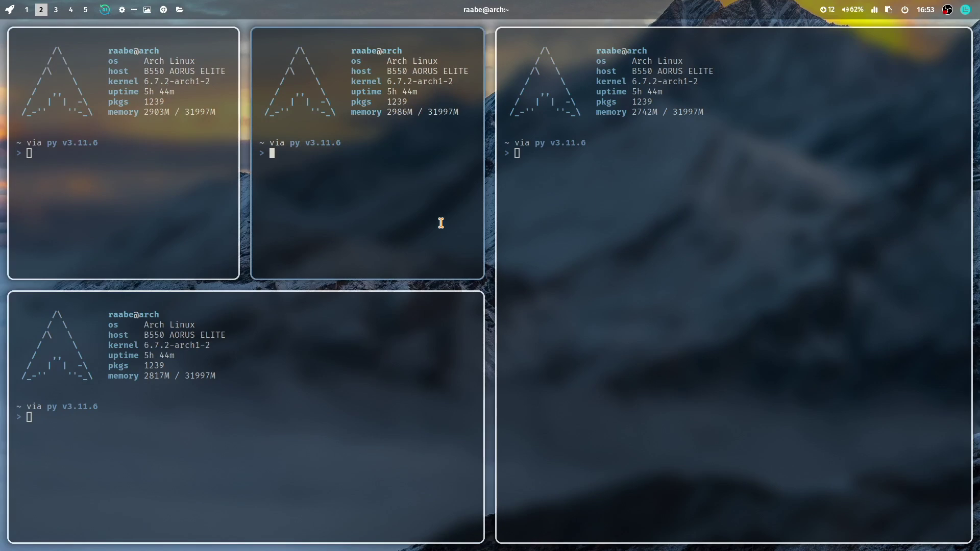
key(super+Return)
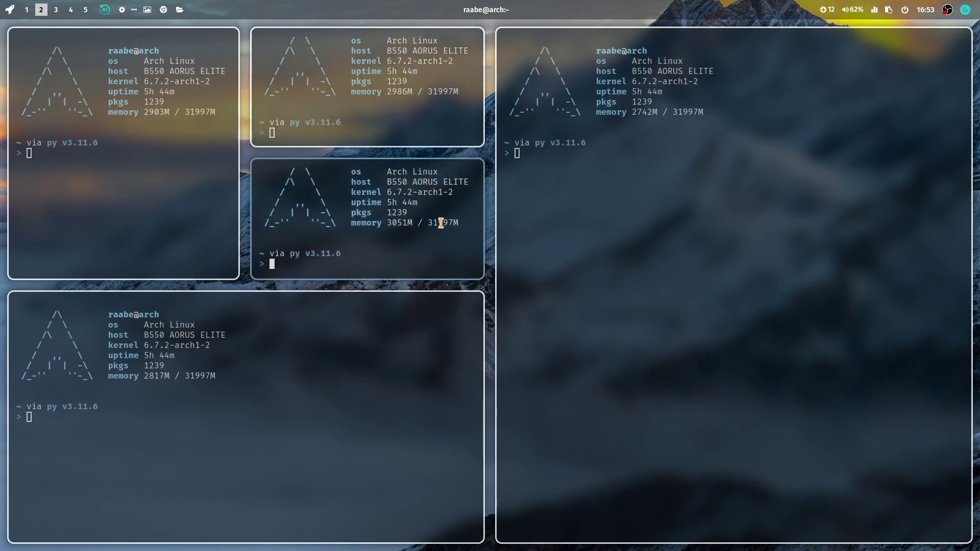
drag(440, 223, 696, 453)
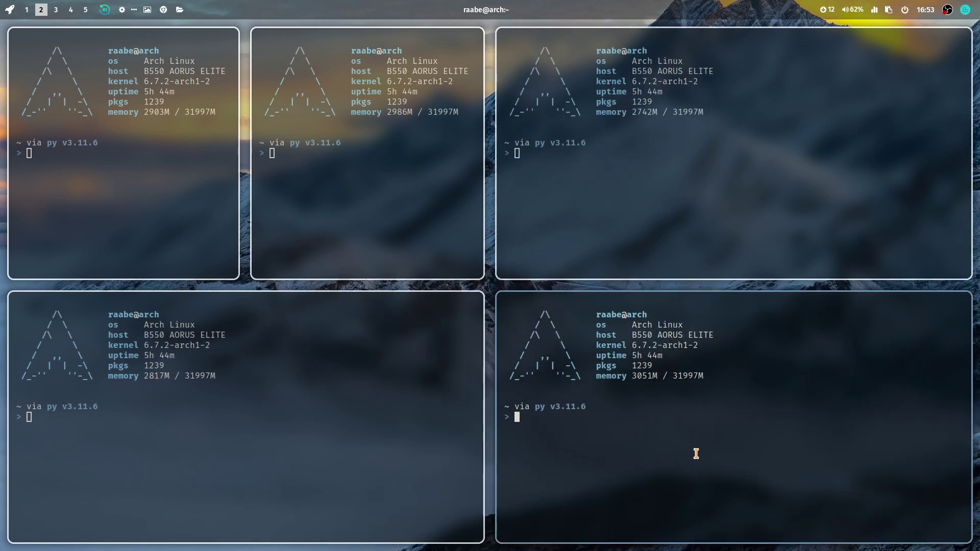
Back on workspace 1, apply rounding-more-blur.conf, then rounding-all-blur.conf as the window decorations
key(super+1)
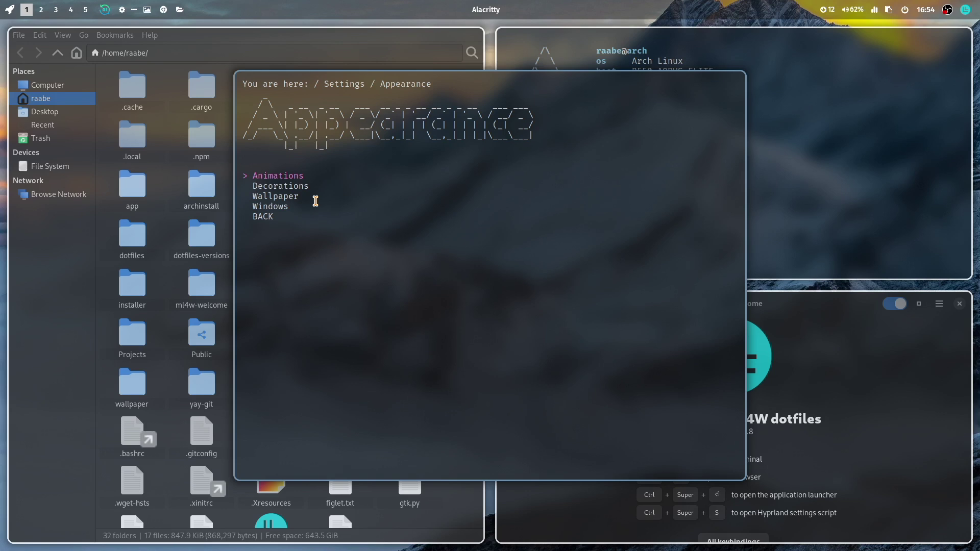
key(Down)
key(Return)
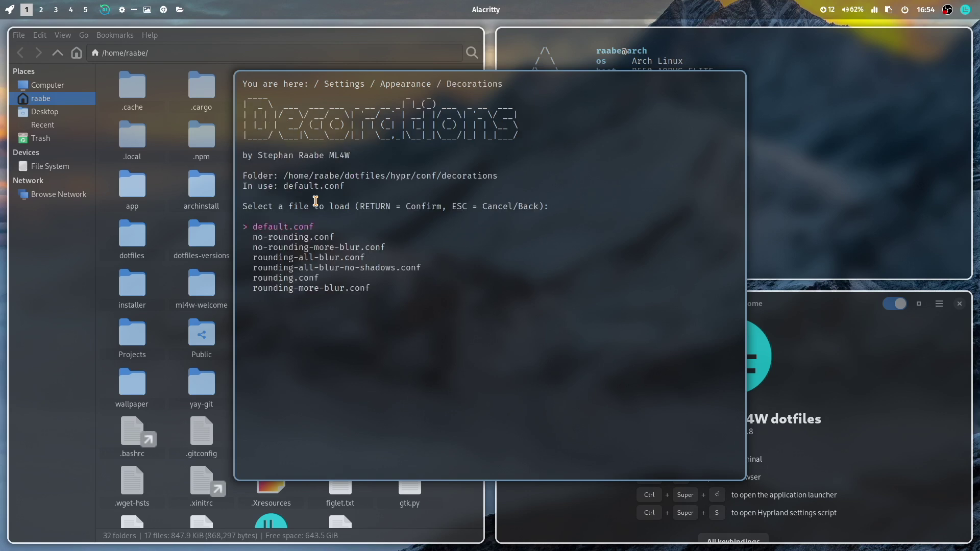
key(Down)
key(Down)
key(Down)
key(Down)
key(Down)
key(Down)
key(Return)
key(Return)
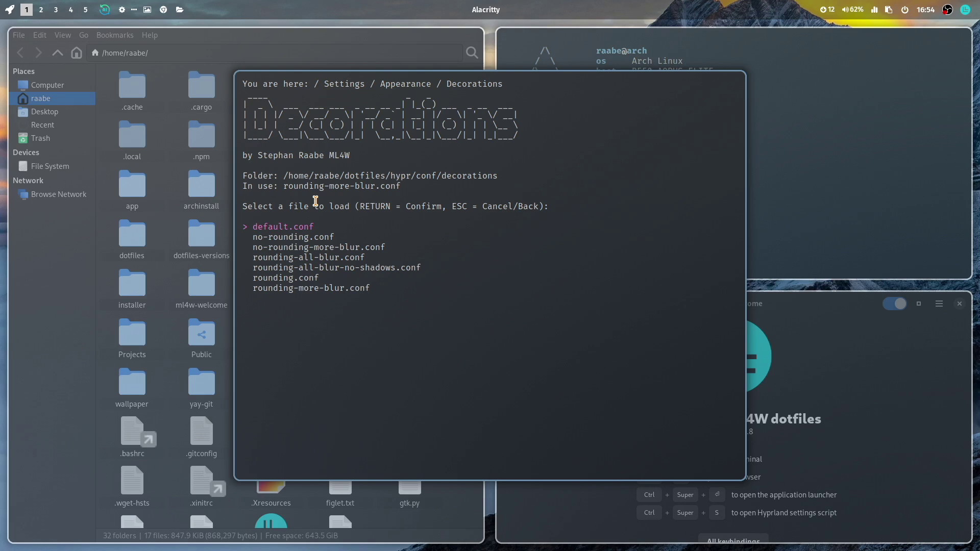
key(Down)
key(Down)
key(Down)
key(Return)
key(Return)
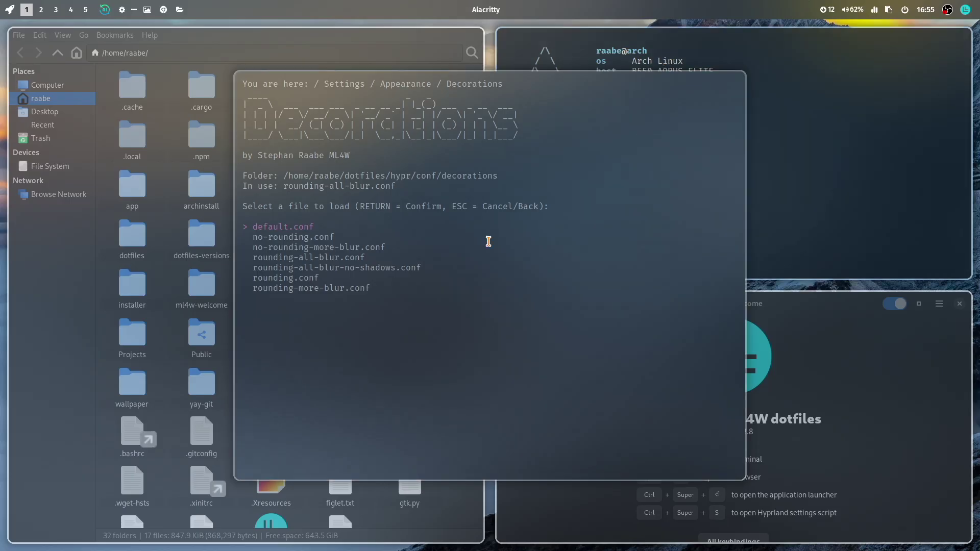
Set the window borders to border-1.conf and view the result on workspace 2's terminals
key(Escape)
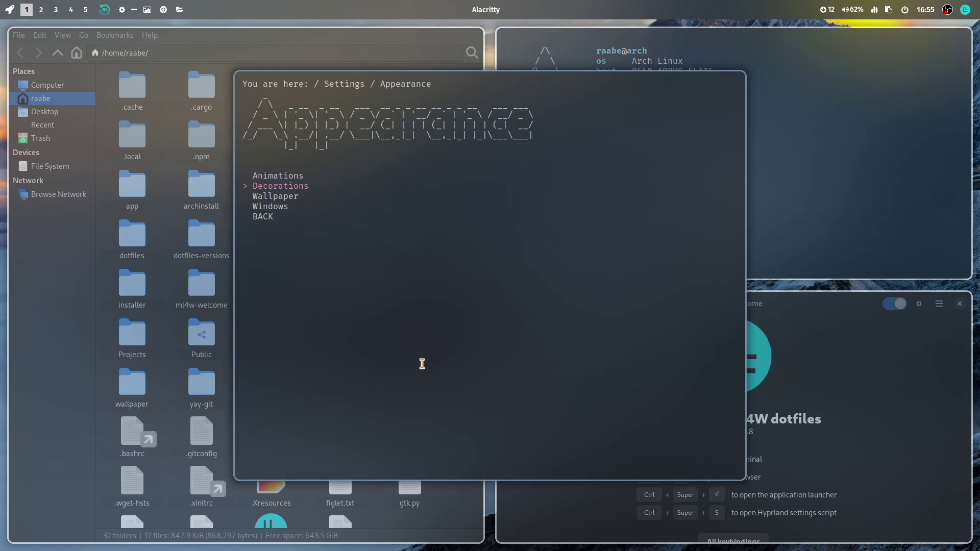
key(Down)
key(Down)
key(Return)
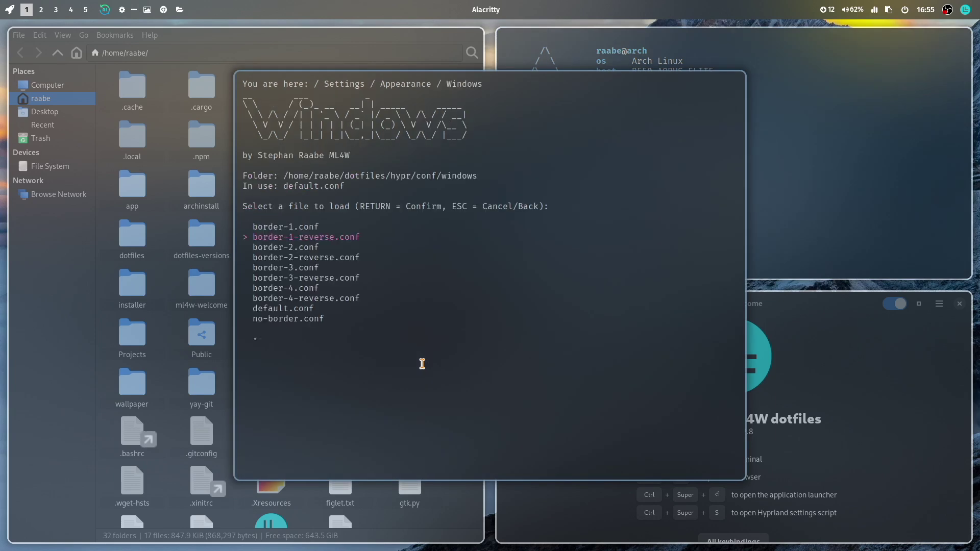
key(Up)
key(Return)
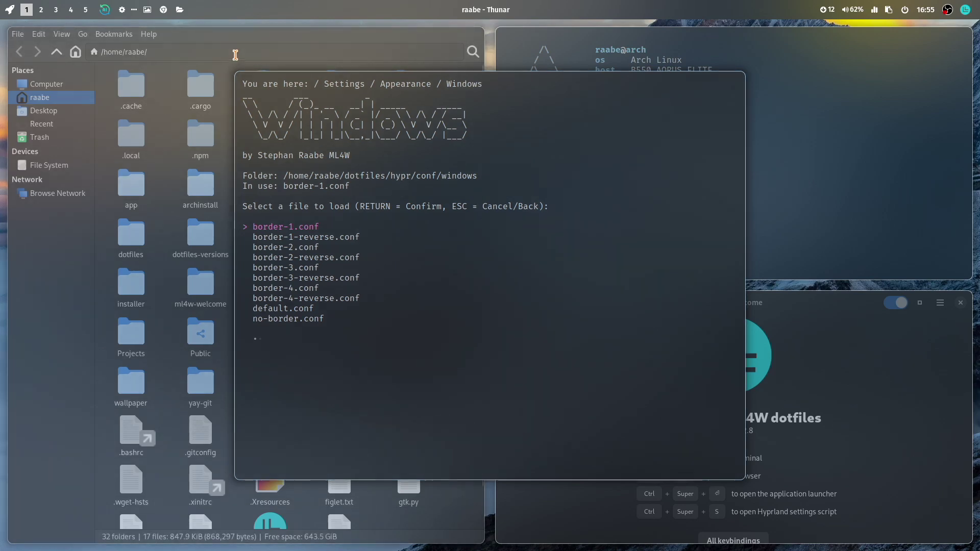
key(super+2)
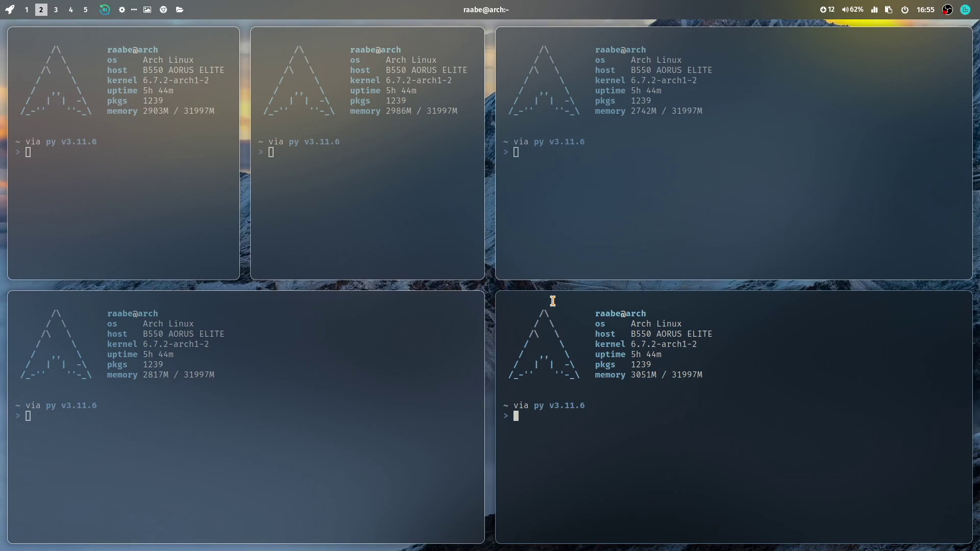
Return to workspace 1, close the extra windows, and float the Welcome window at screen centre
key(super+1)
key(super+q)
key(super+q)
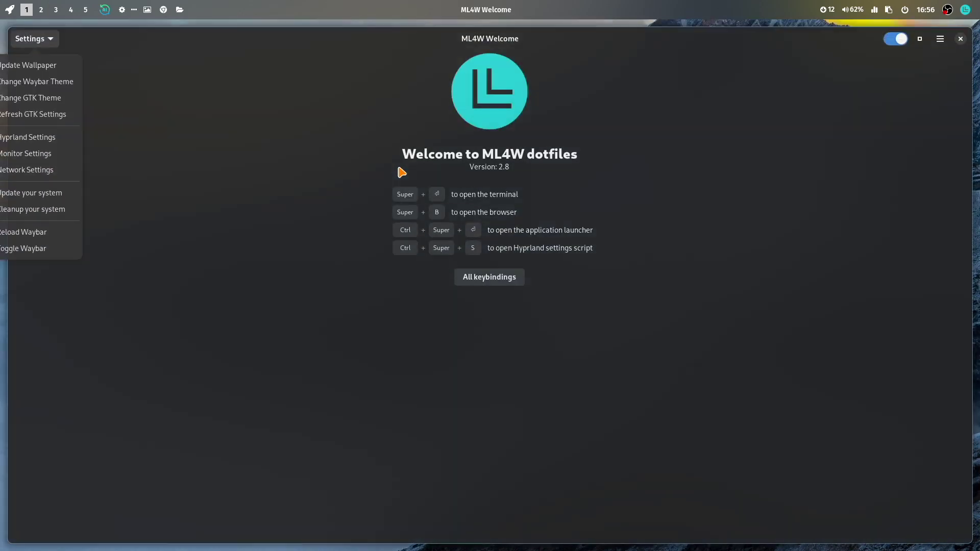
click(920, 45)
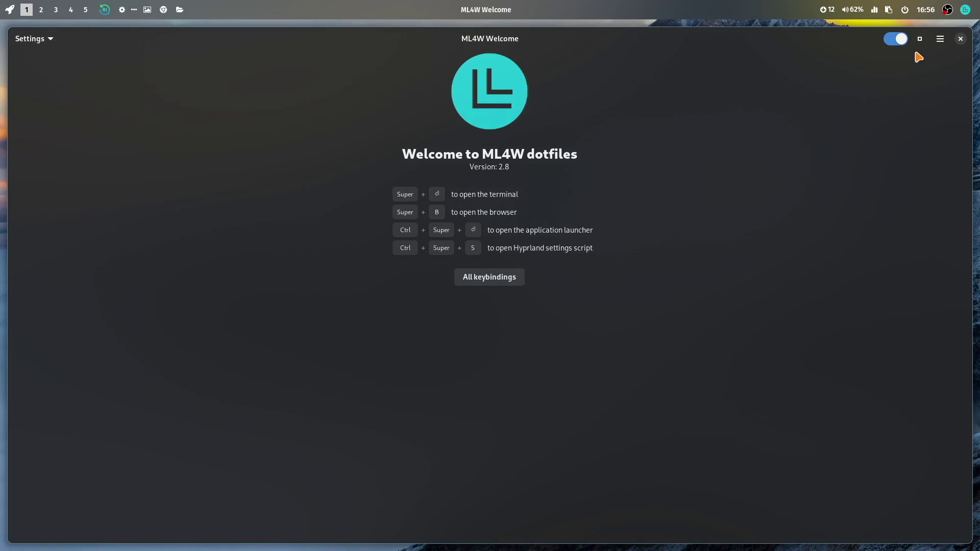
click(919, 39)
drag(577, 227, 554, 177)
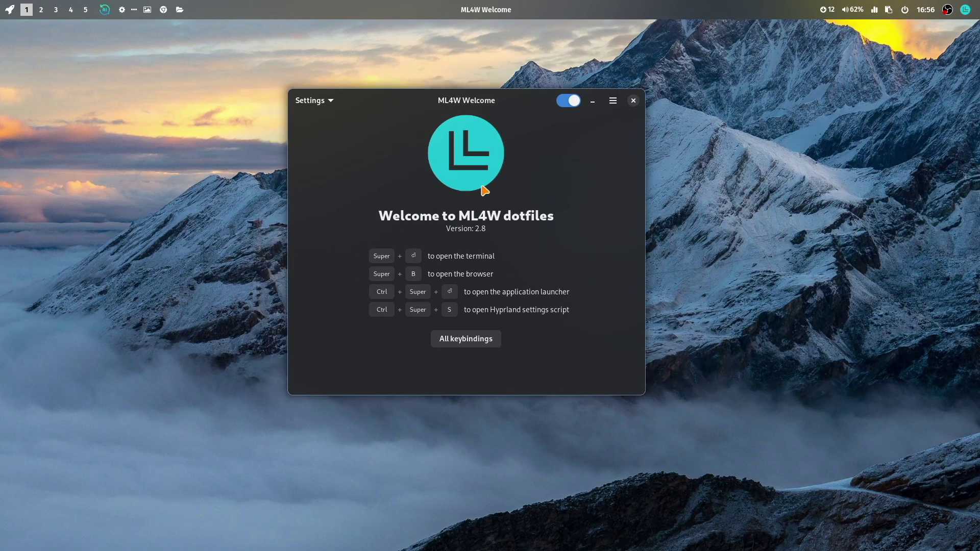
Browse the rofi wallpaper picker and apply the dark blue wavy-line wallpaper
click(321, 101)
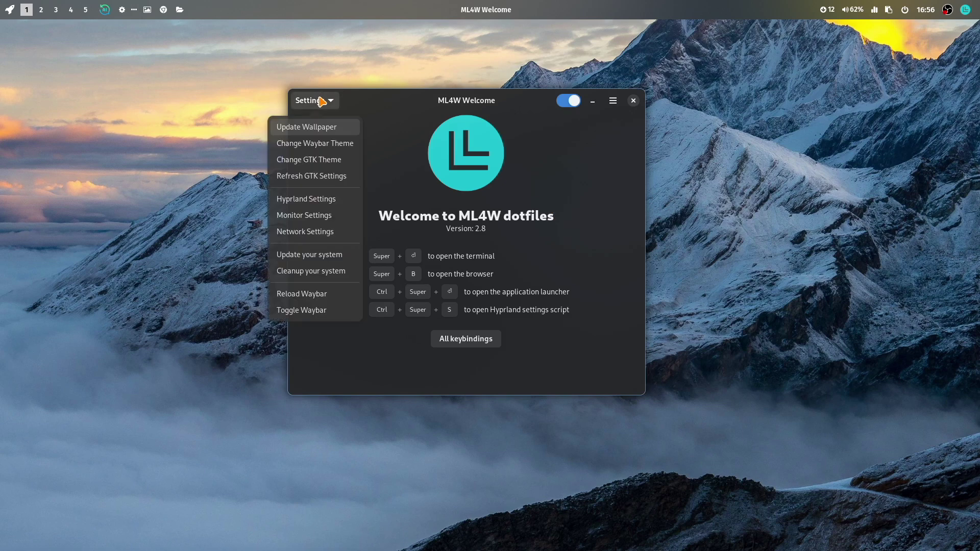
click(324, 128)
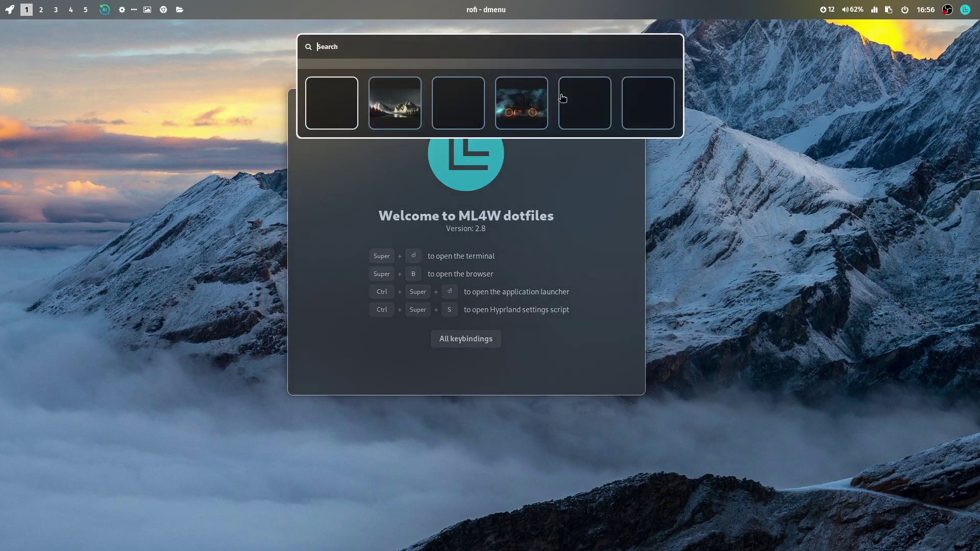
scroll(562, 98, down, 10)
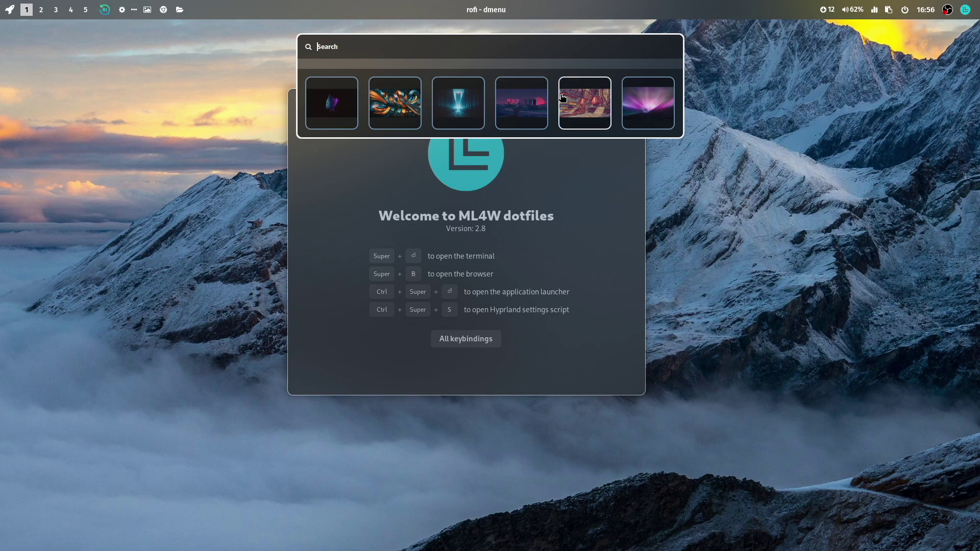
scroll(562, 97, down, 3)
scroll(562, 98, down, 6)
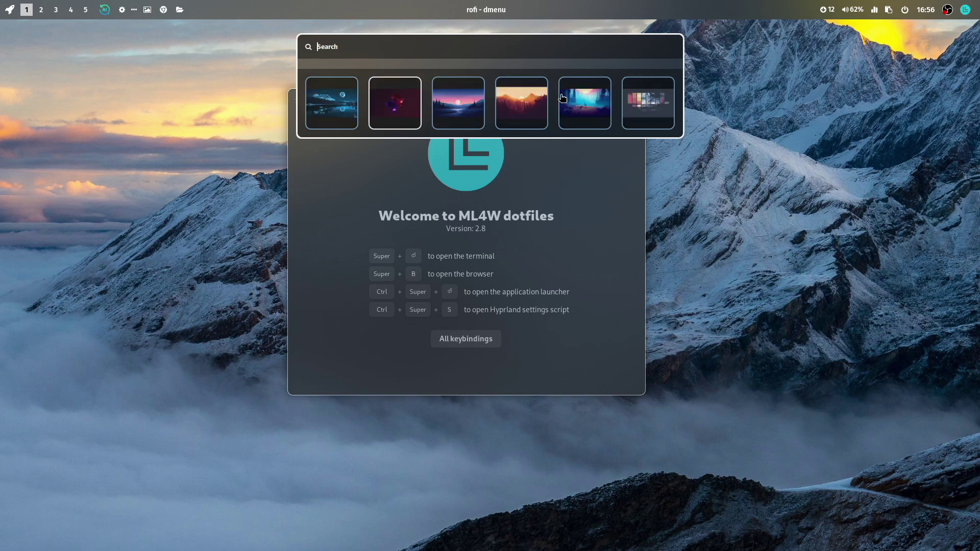
scroll(562, 97, down, 2)
scroll(562, 97, down, 9)
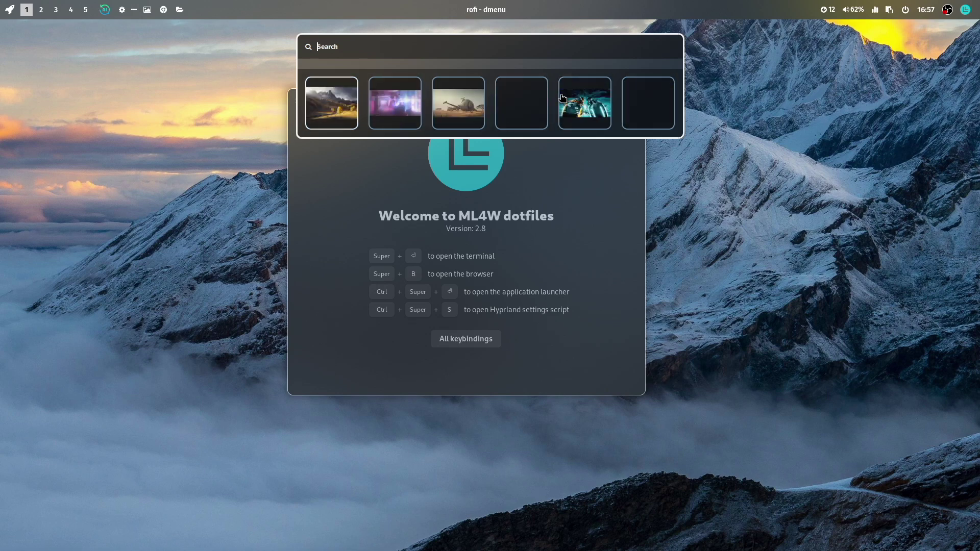
scroll(561, 97, down, 10)
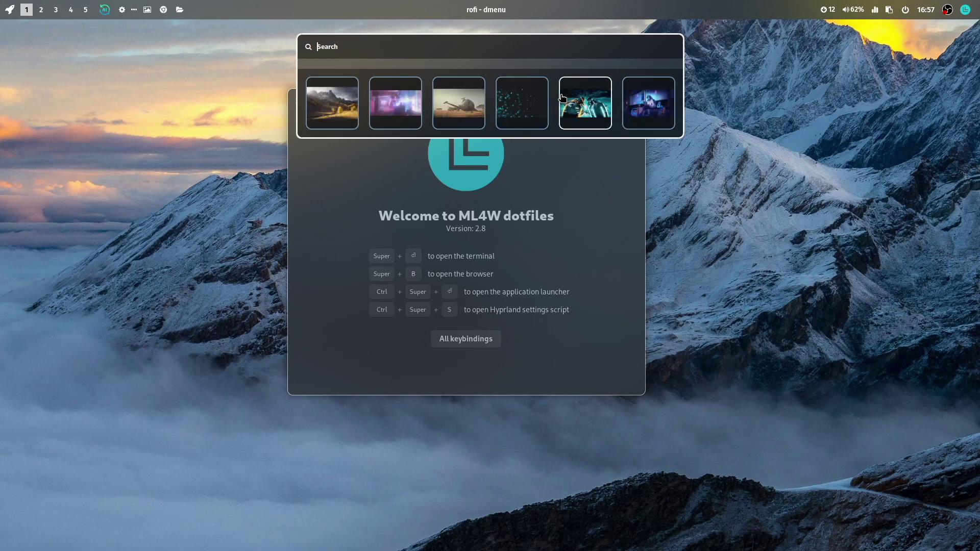
scroll(561, 98, up, 1)
scroll(562, 97, down, 2)
scroll(562, 98, down, 7)
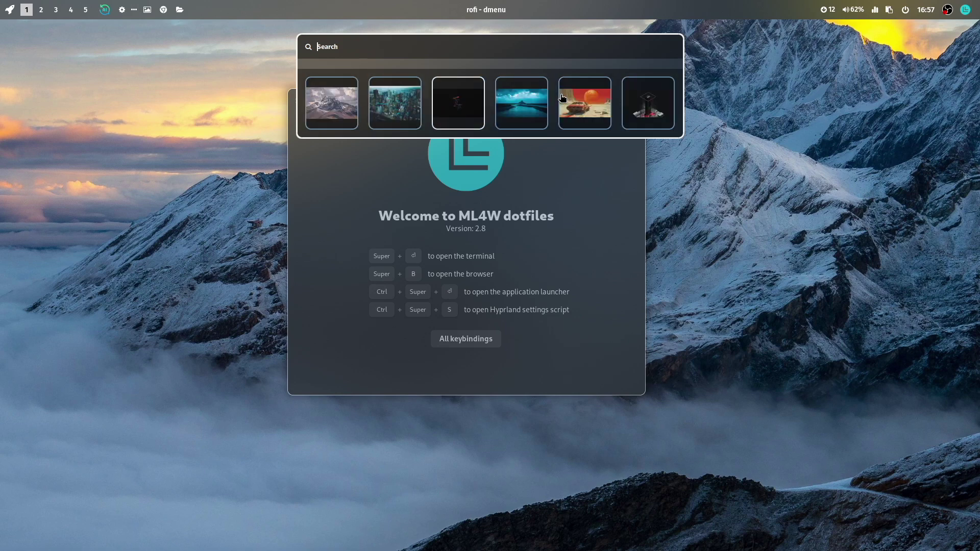
scroll(561, 97, down, 7)
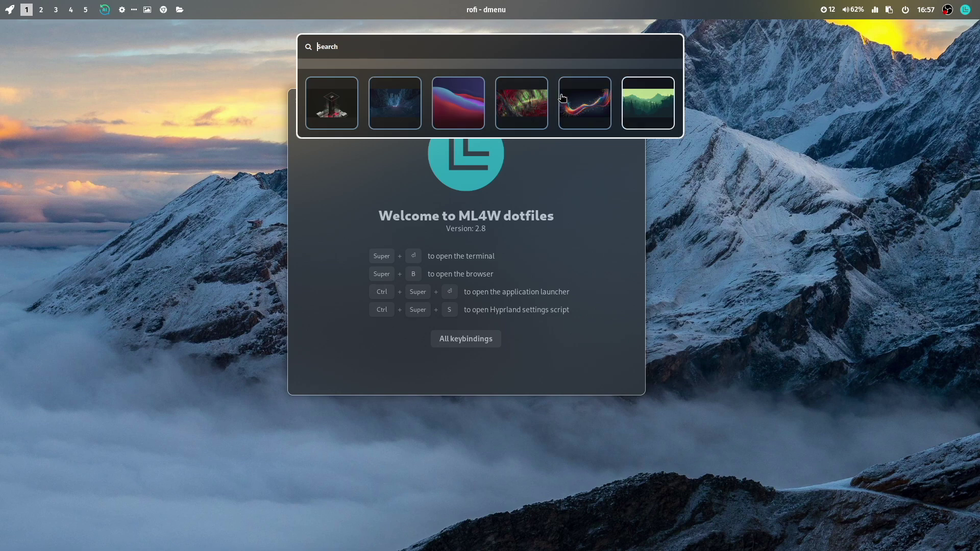
scroll(561, 98, down, 2)
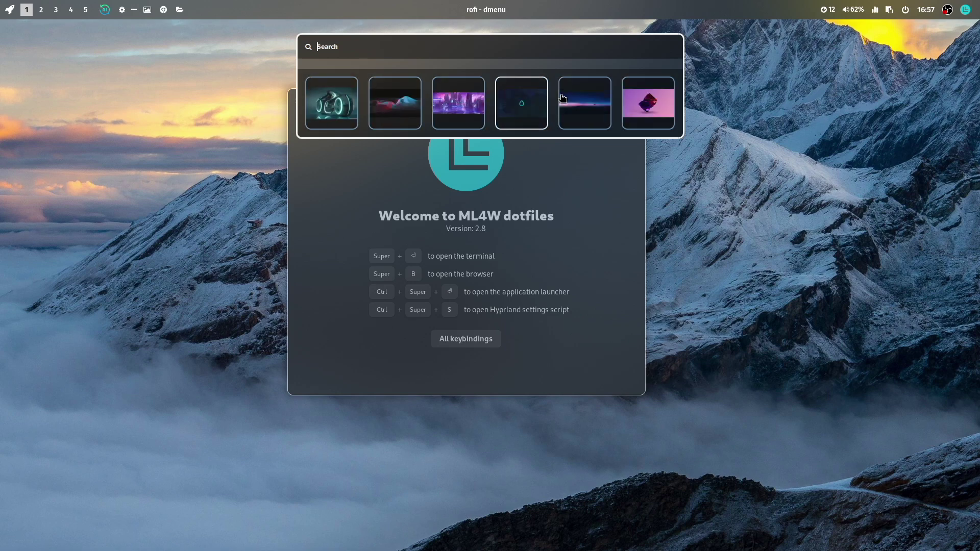
key(Return)
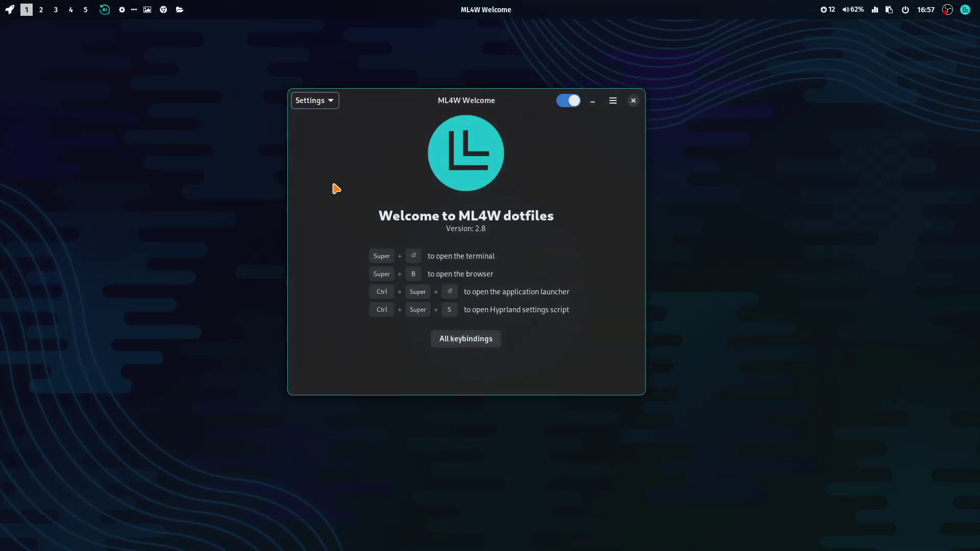
drag(334, 188, 636, 275)
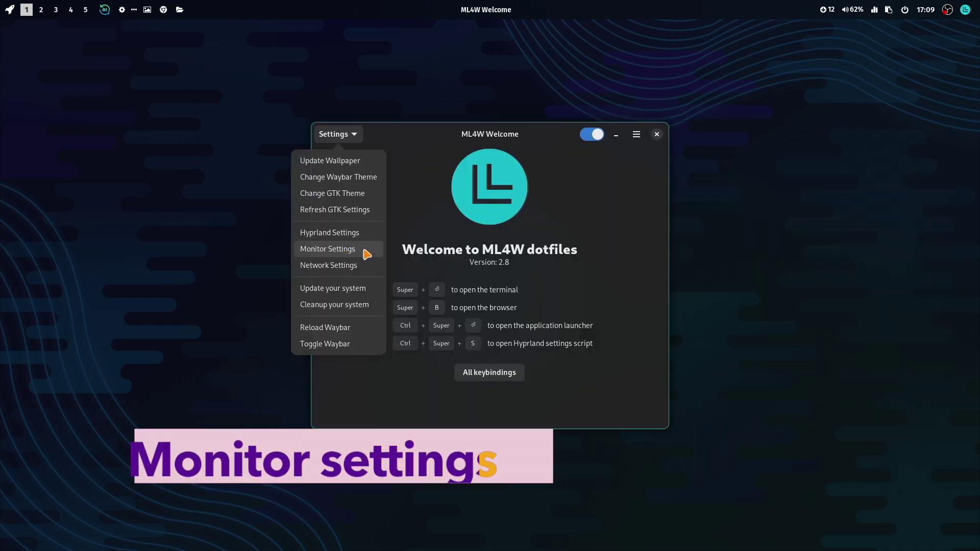
click(355, 253)
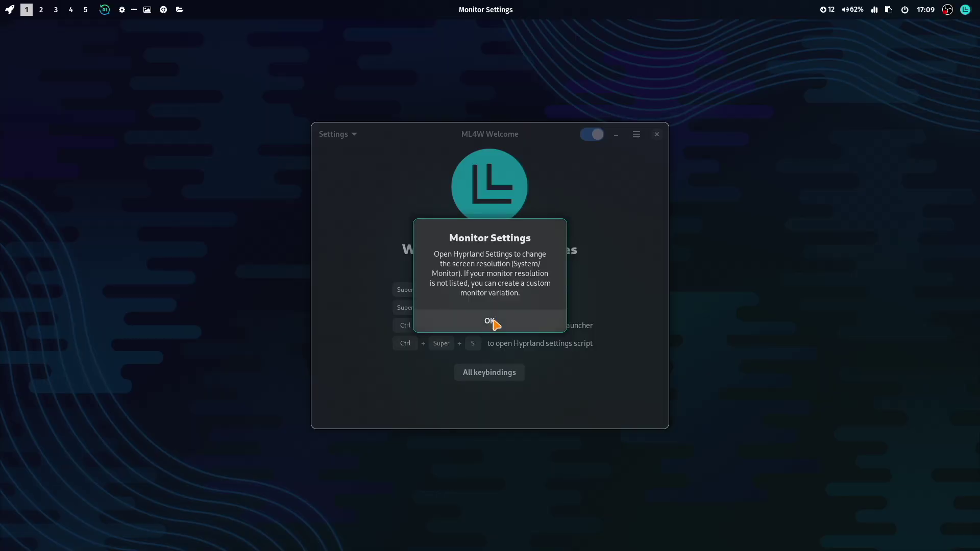
click(493, 321)
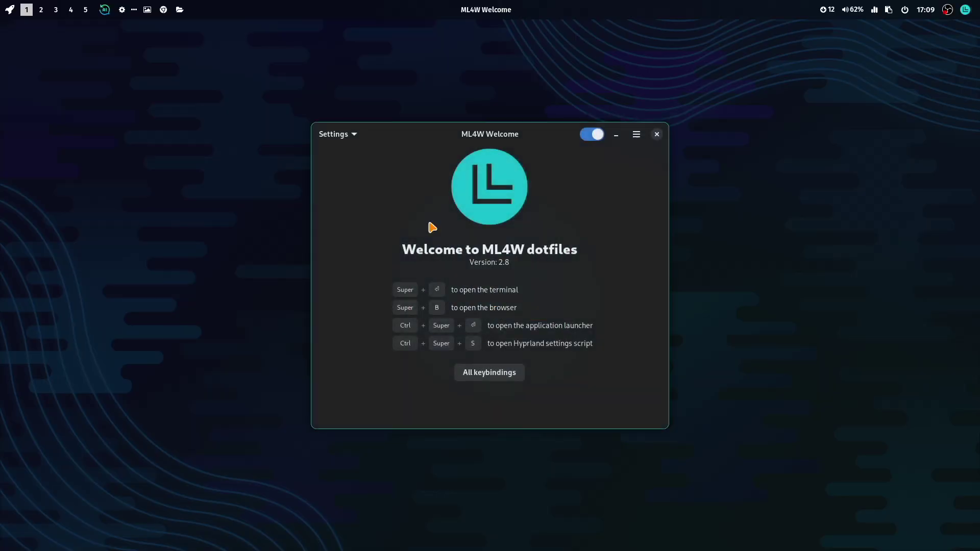
Launch the Hyprland settings script and select 1920x1080.conf under System > Monitor
click(341, 135)
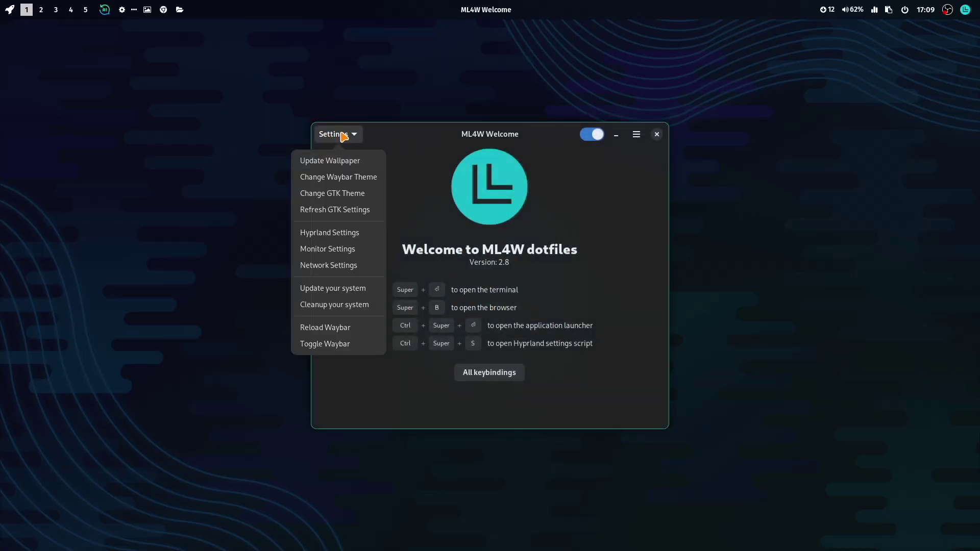
click(354, 236)
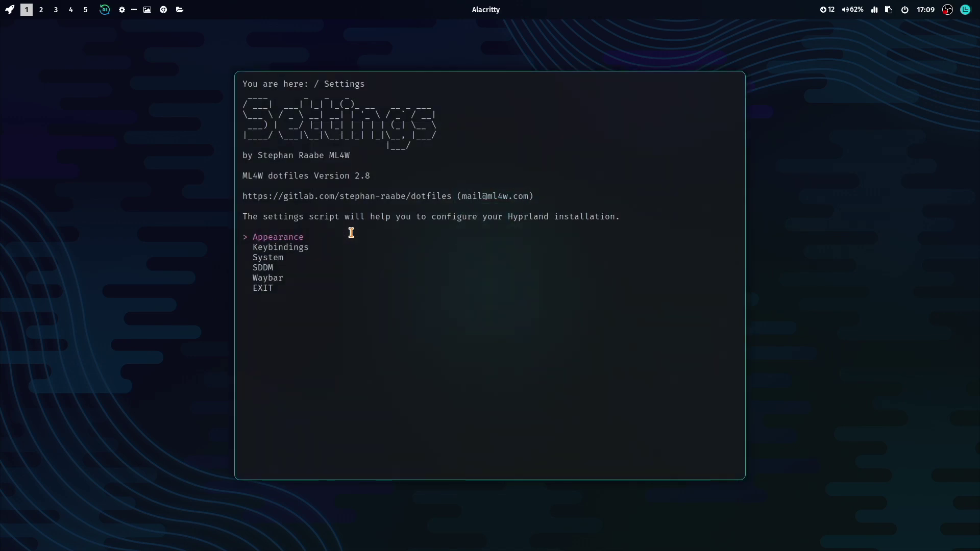
key(Down)
key(Down)
key(Return)
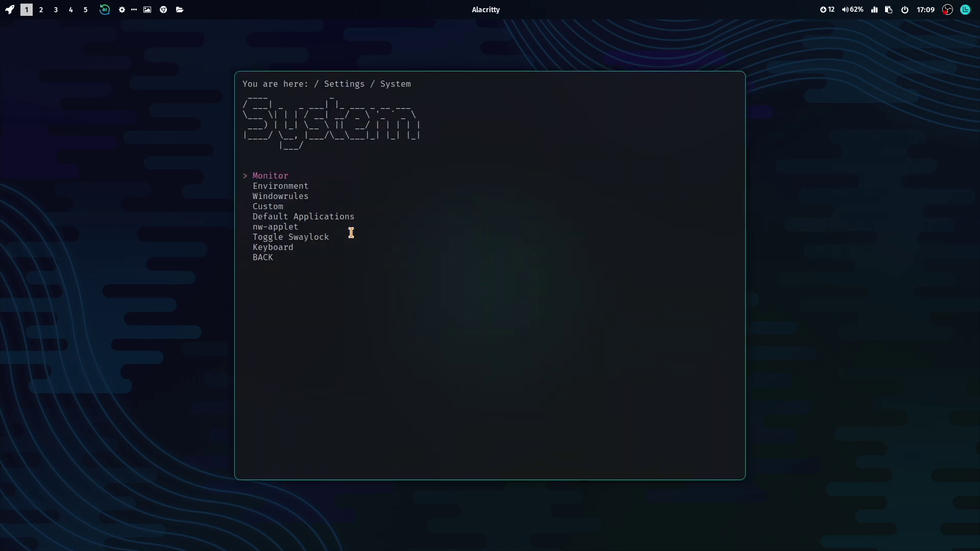
key(Return)
key(Down)
key(Down)
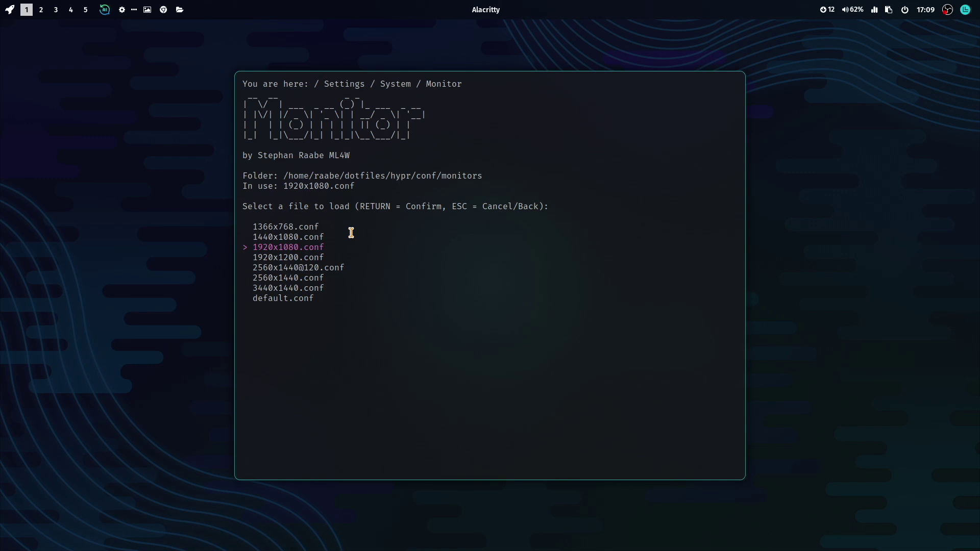
key(Return)
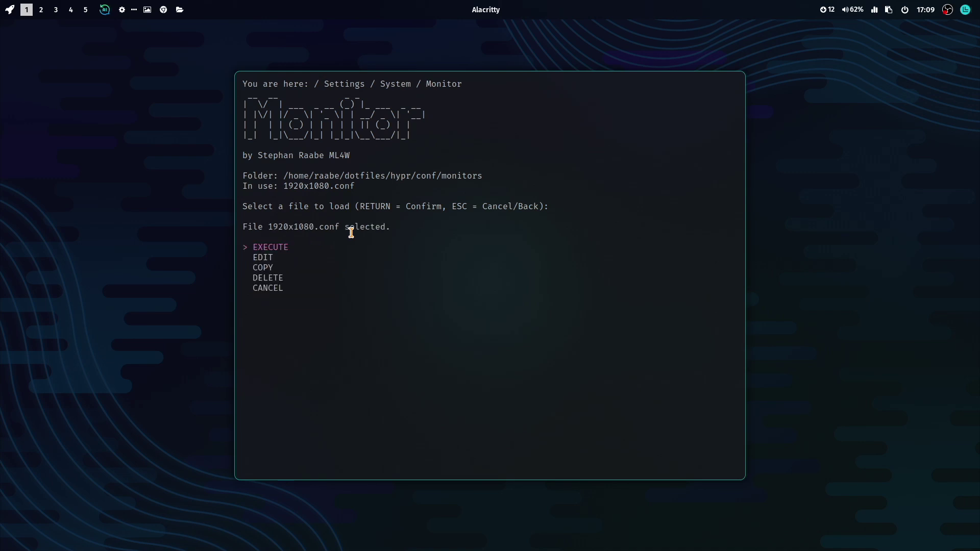
key(Down)
key(Down)
key(Return)
key(Left)
key(Left)
key(Left)
key(Left)
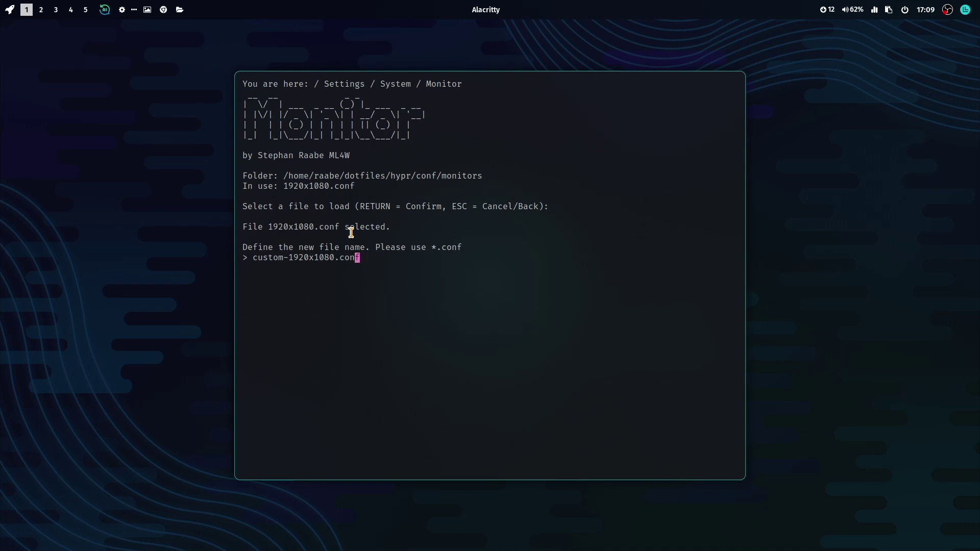
key(Left)
text(@120)
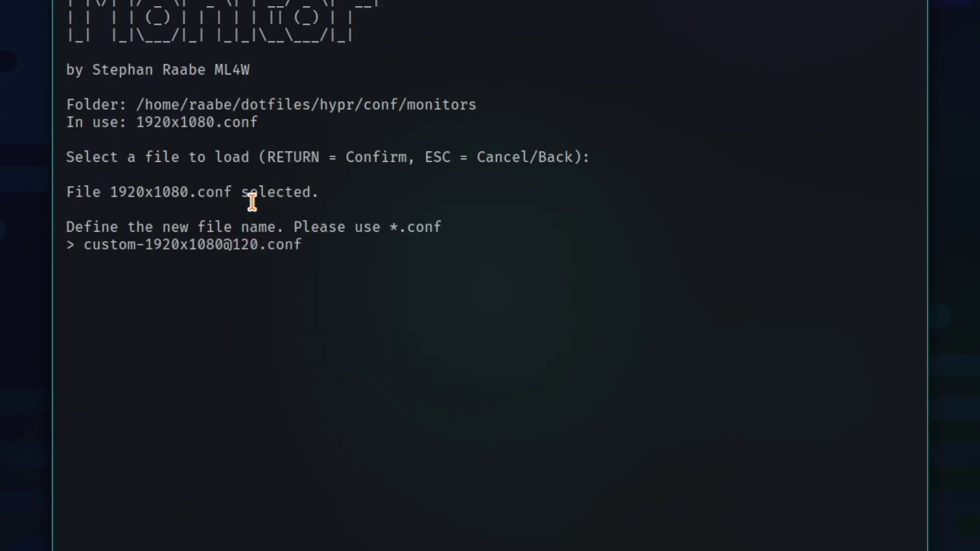
key(Left)
key(Left)
key(Left)
key(Left)
key(Left)
key(Left)
key(Left)
key(Left)
key(Left)
key(Left)
key(Left)
key(Left)
key(Left)
key(BackSpace)
key(BackSpace)
key(BackSpace)
key(BackSpace)
key(BackSpace)
key(BackSpace)
key(BackSpace)
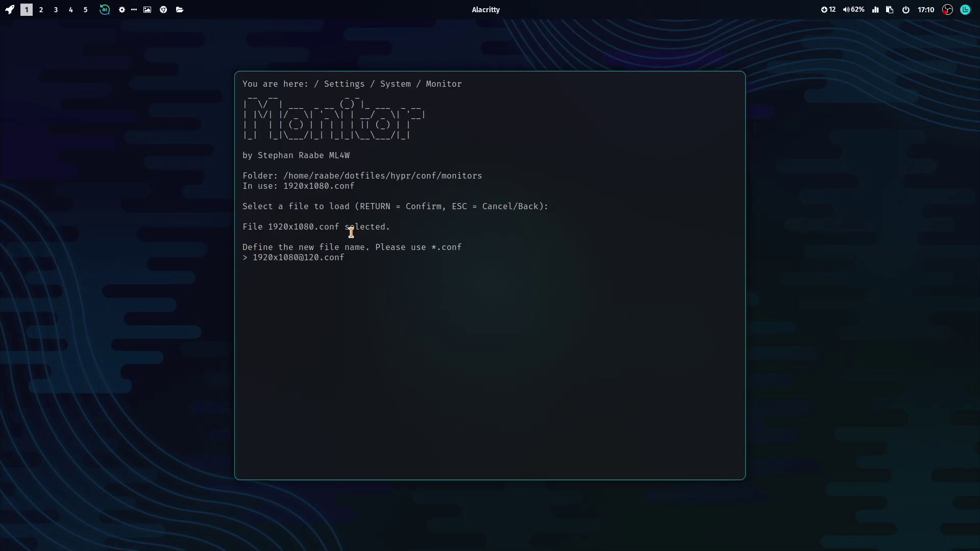
key(Return)
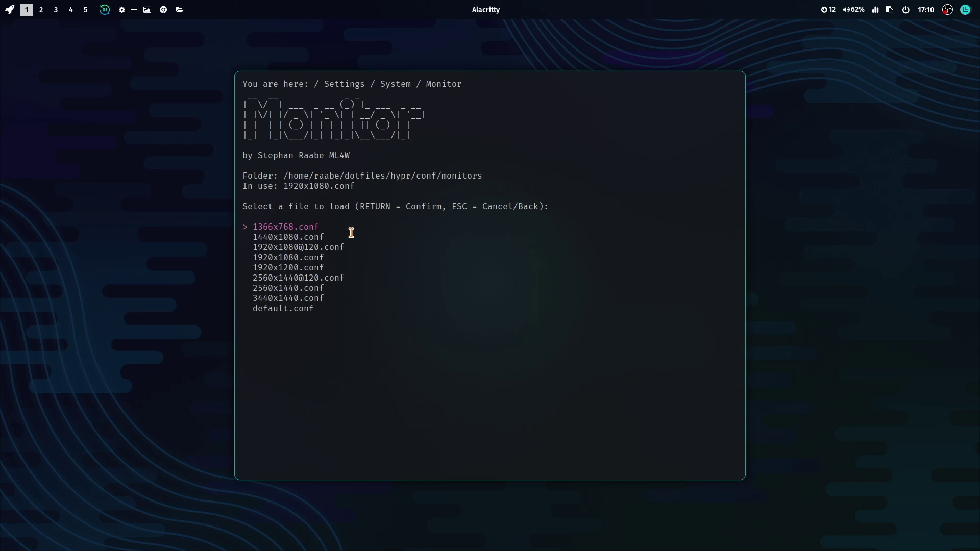
key(Down)
key(Down)
key(Return)
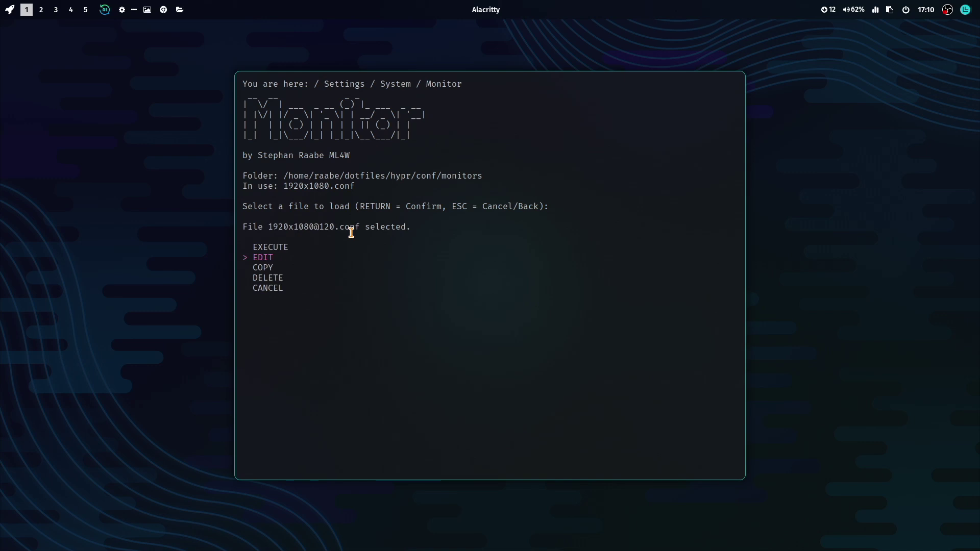
key(Return)
key(Down)
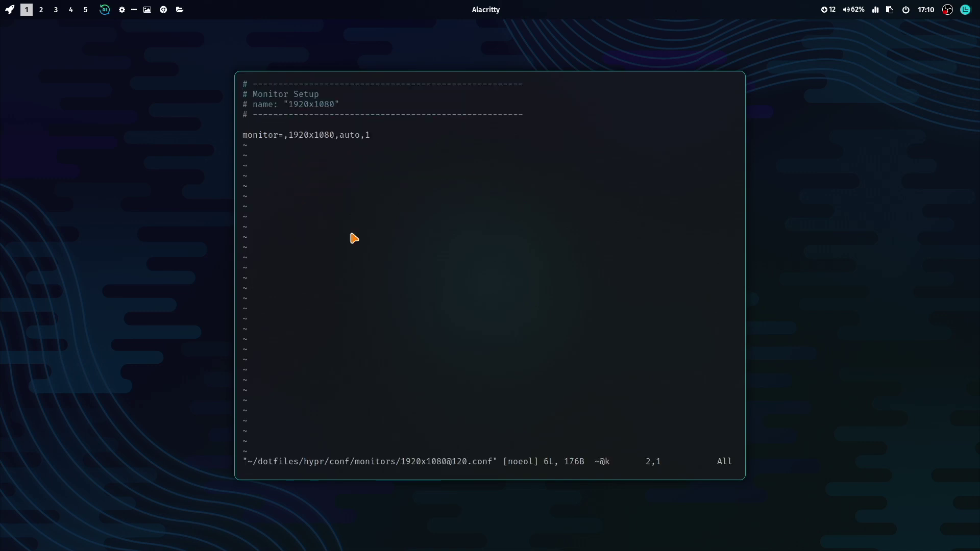
key(Down)
key(Down)
key(Right)
key(Right)
key(Right)
key(Right)
key(Right)
key(Right)
key(Right)
key(Right)
key(Right)
key(Right)
key(Right)
key(Right)
key(i)
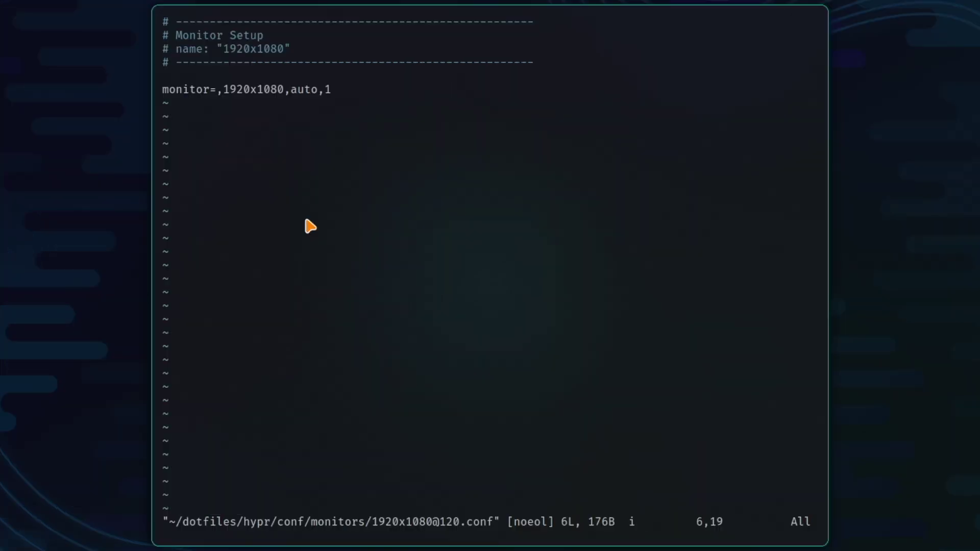
text(@120)
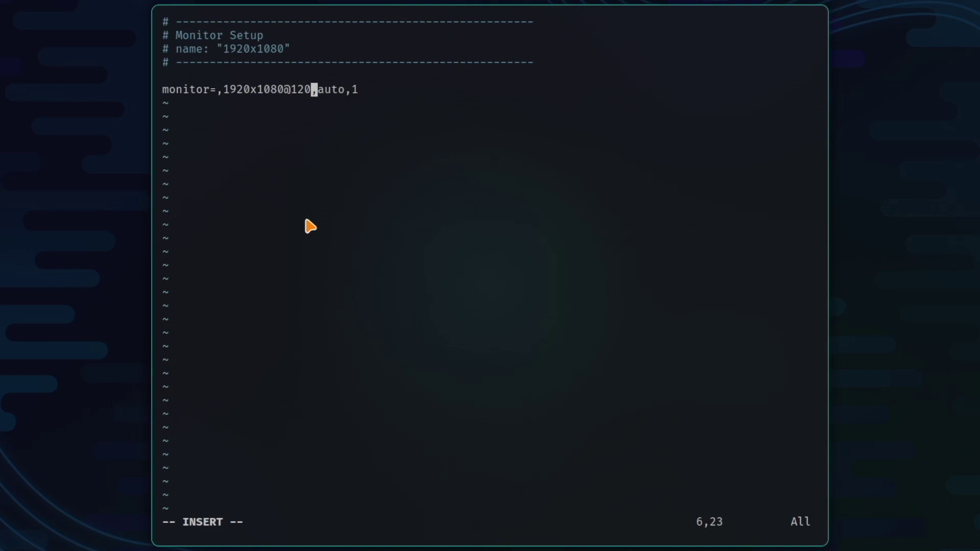
key(Escape)
text(wq)
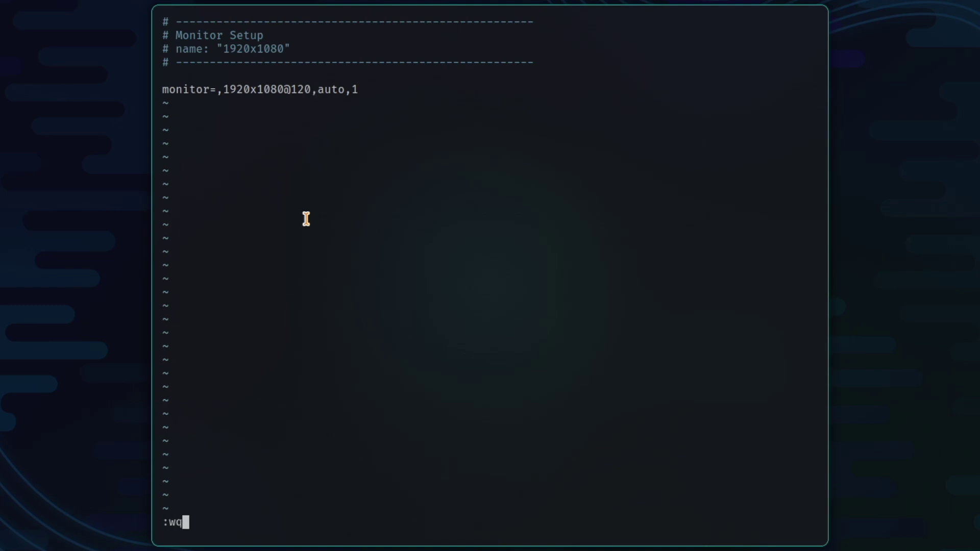
key(Return)
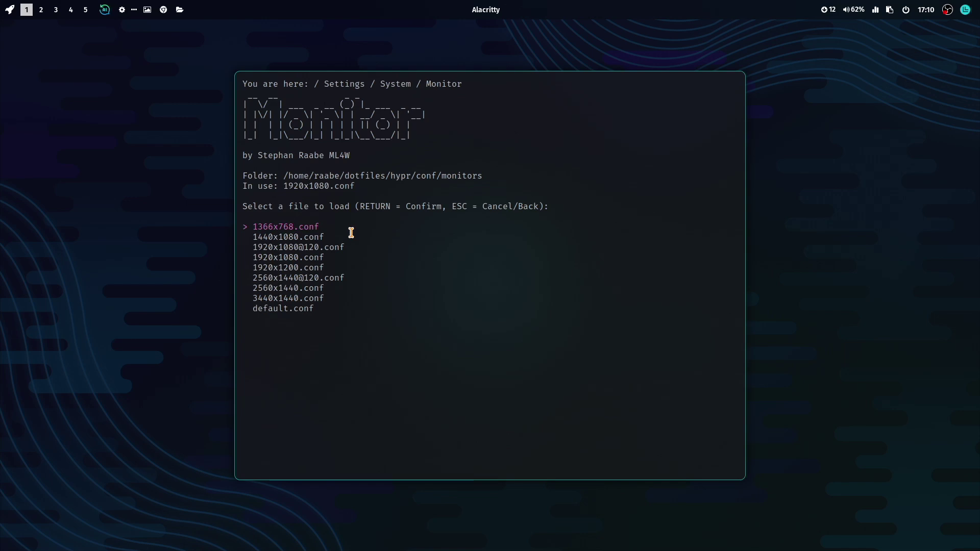
key(Down)
key(Down)
key(Return)
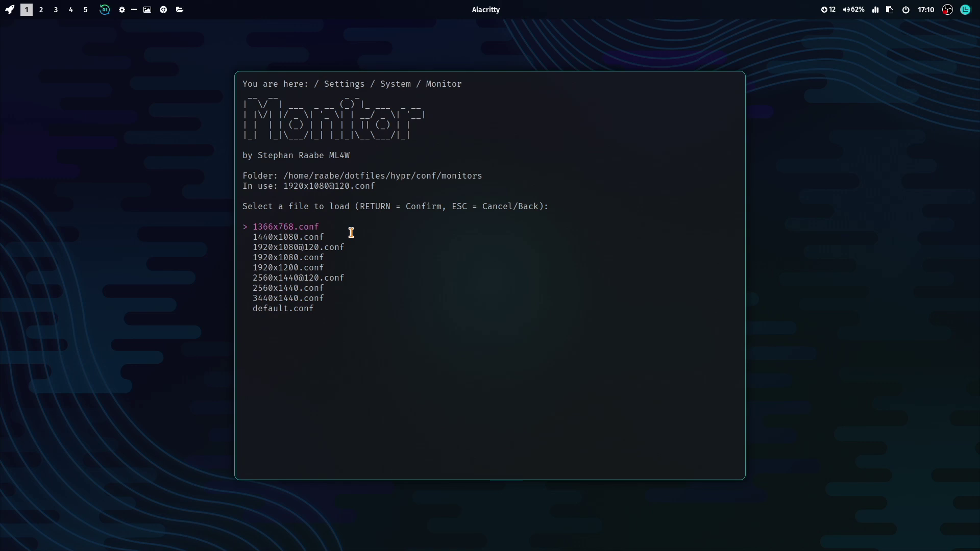
Go back to Appearance > Windows and select border-4.conf
key(Escape)
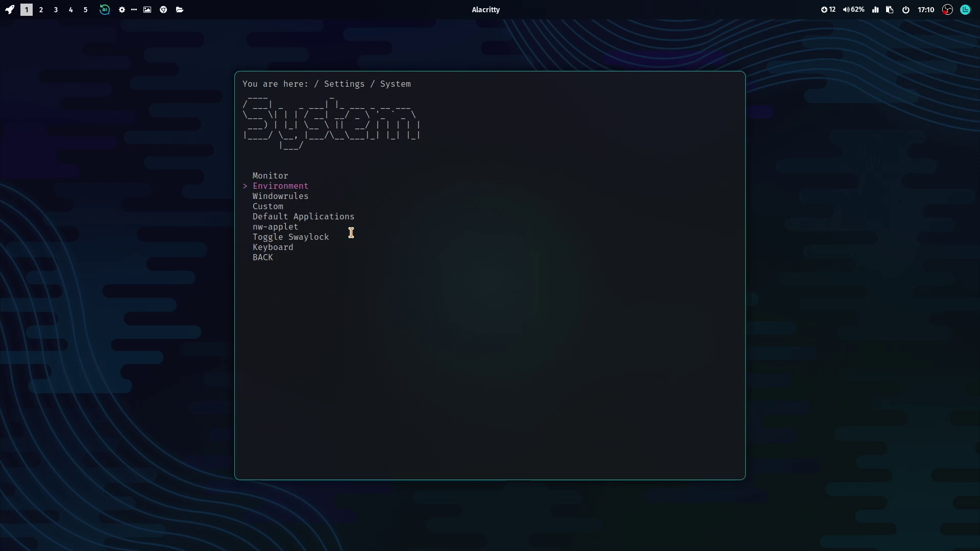
key(Escape)
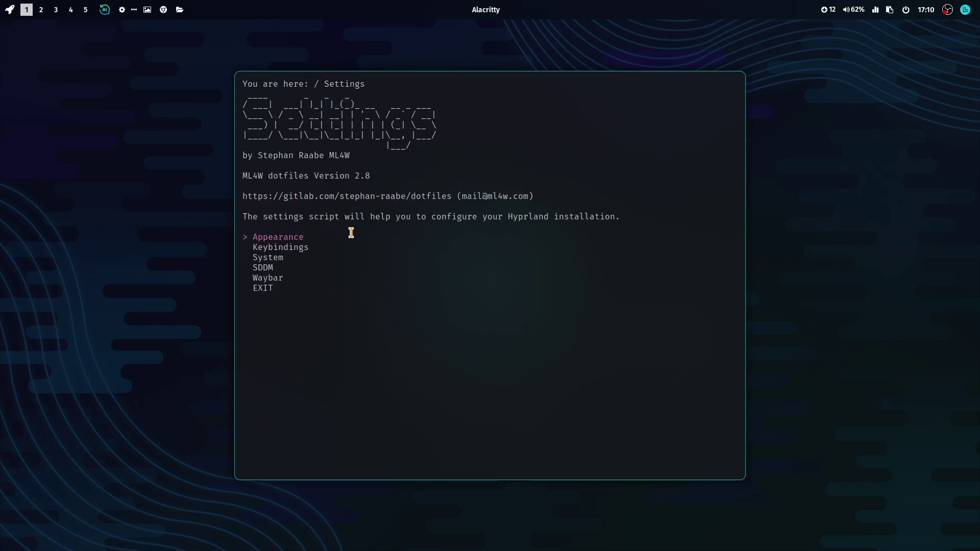
key(Return)
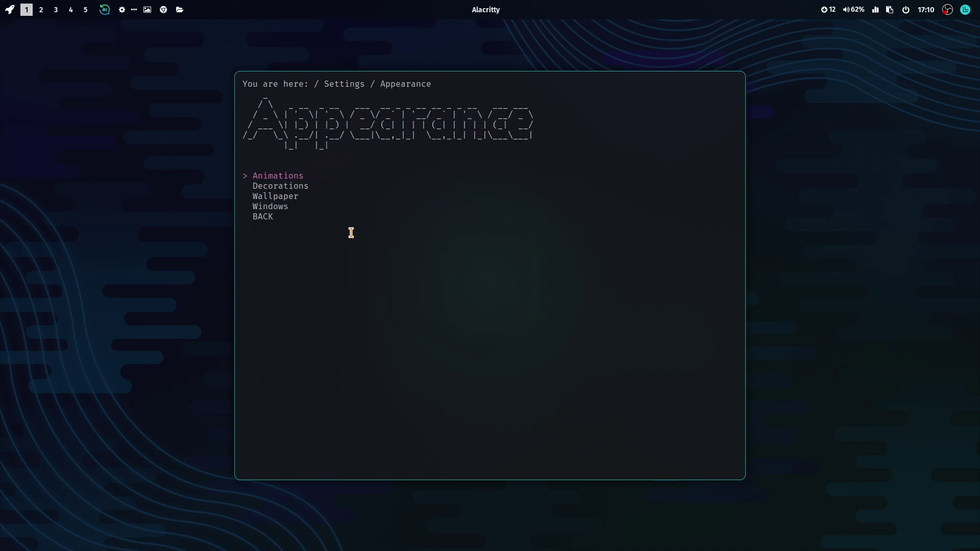
key(Down)
key(Down)
key(Up)
key(Down)
key(Down)
key(Return)
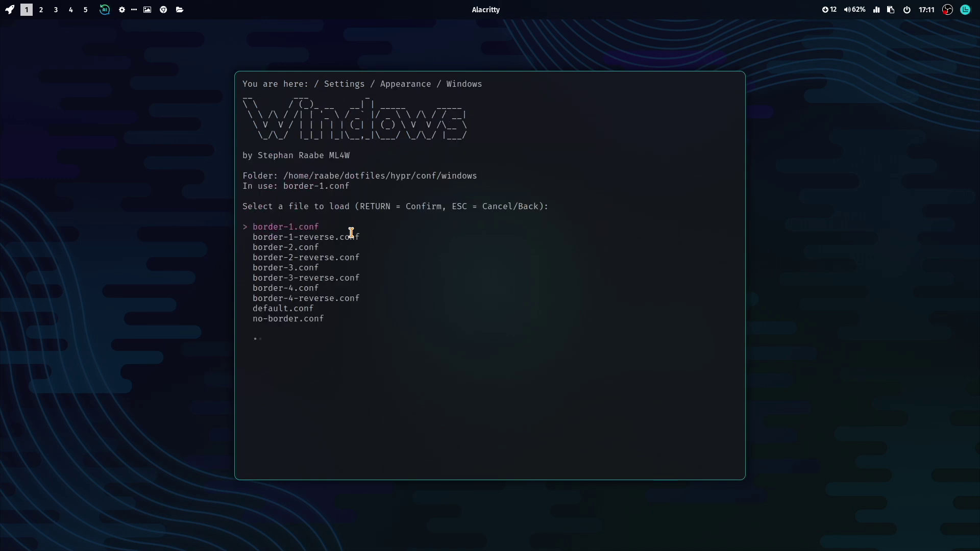
key(Down)
key(Down)
key(Down)
key(Down)
key(Down)
key(Down)
key(Return)
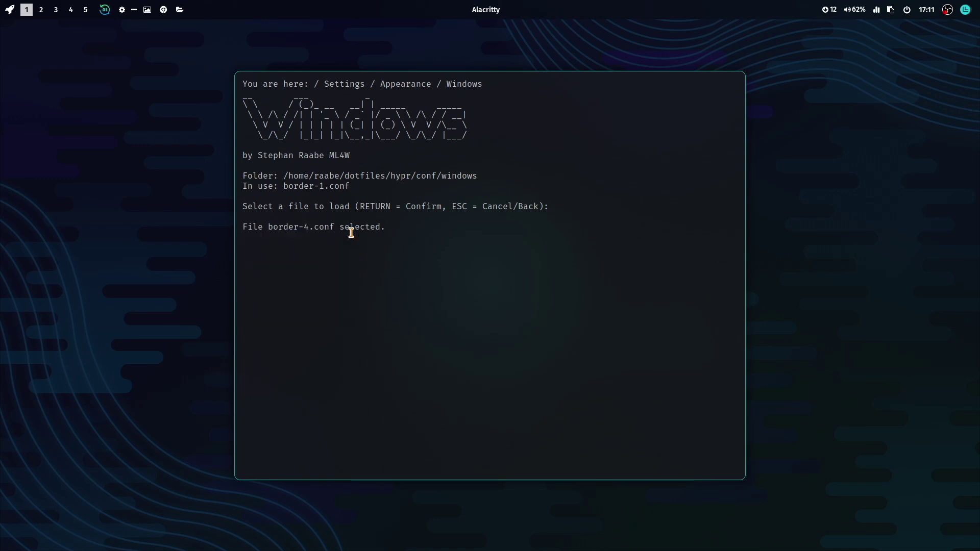
Copy border-4.conf under the new name custom-border-10.conf
key(Down)
key(Down)
key(Return)
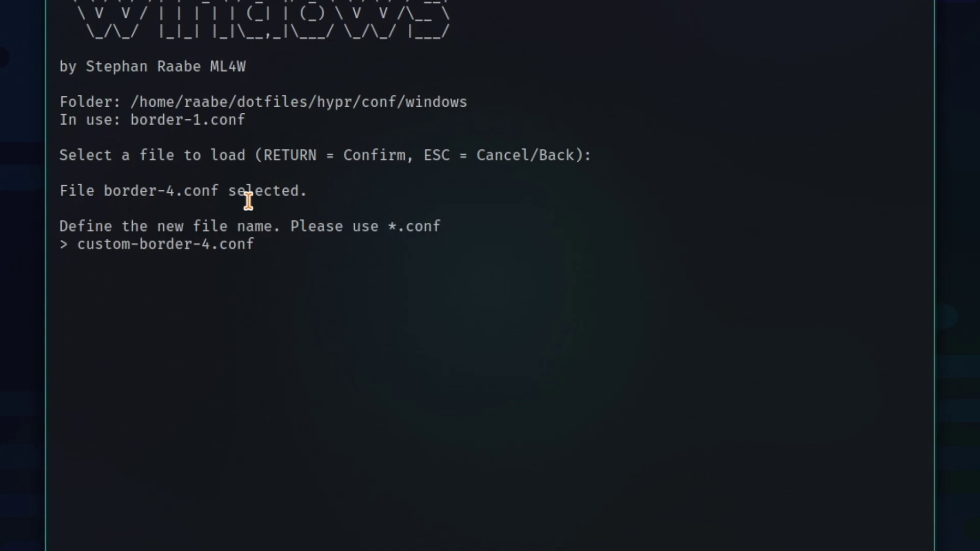
key(Left)
key(Left)
key(Left)
key(Left)
key(Left)
key(BackSpace)
text(10)
key(End)
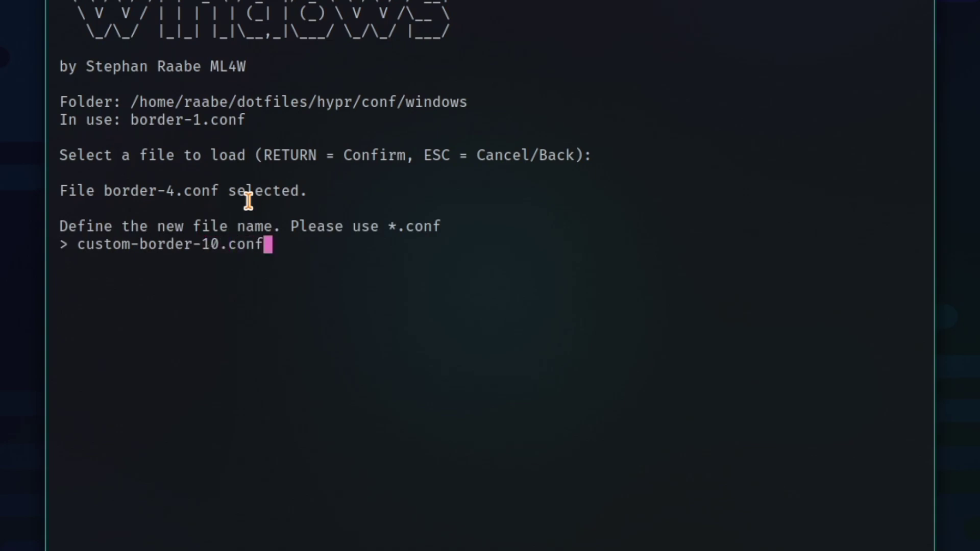
key(Return)
Edit custom-border-10.conf in vim to set border_size = 10 and save with :wq
key(Down)
key(Down)
key(Down)
key(Down)
key(Down)
key(Down)
key(Down)
key(Down)
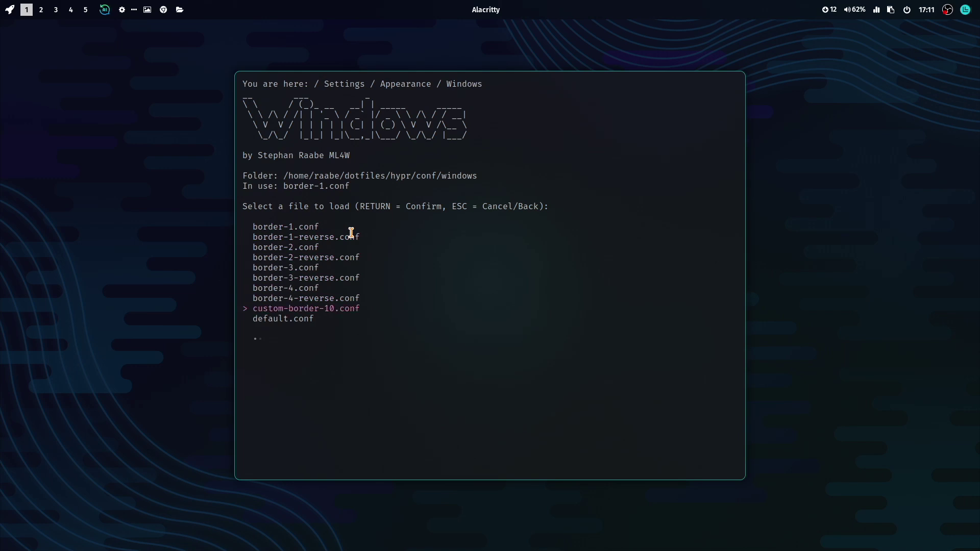
key(Return)
key(Down)
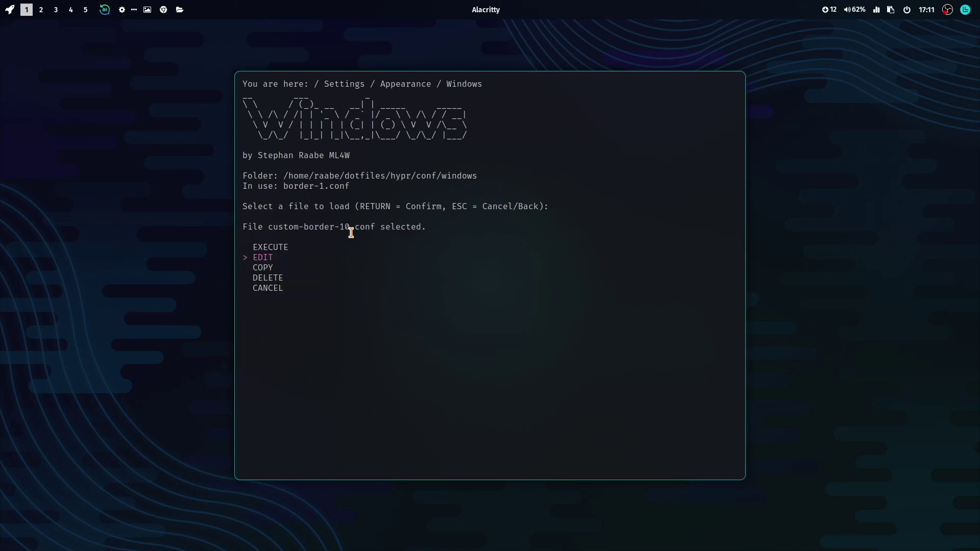
key(Return)
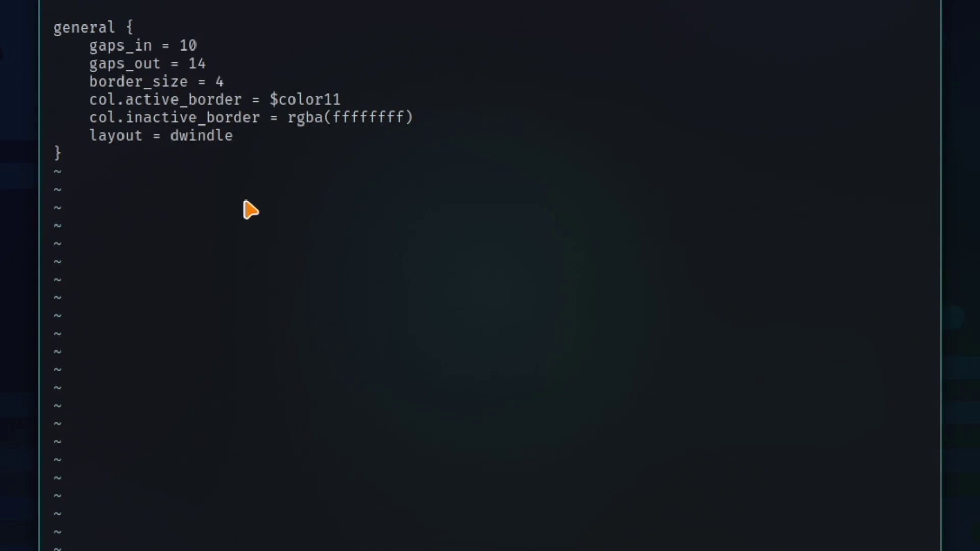
key(a)
key(BackSpace)
text(10)
text(:wq)
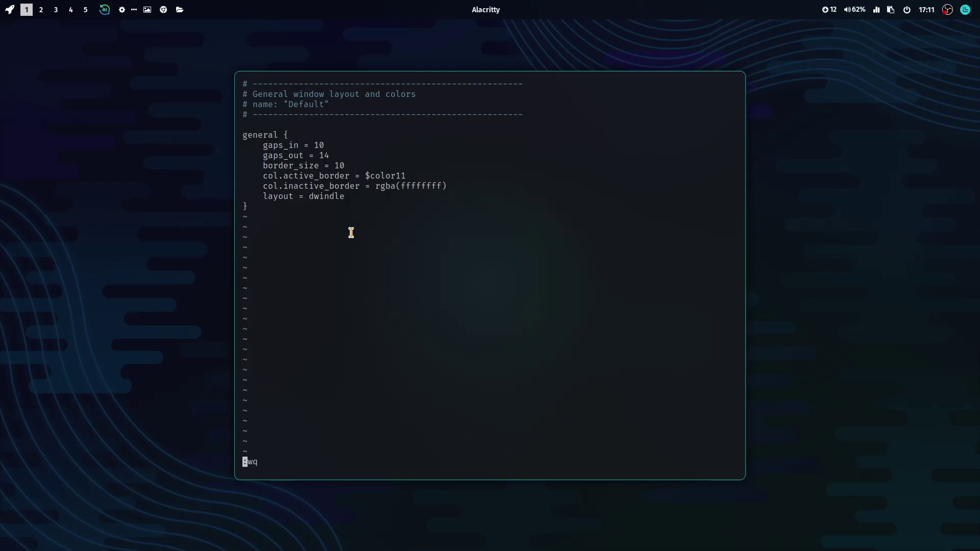
key(Return)
Select custom-border-10.conf in the file picker to apply the 10px window border
key(Down)
key(Down)
key(Down)
key(Down)
key(Down)
key(Down)
key(Down)
key(Down)
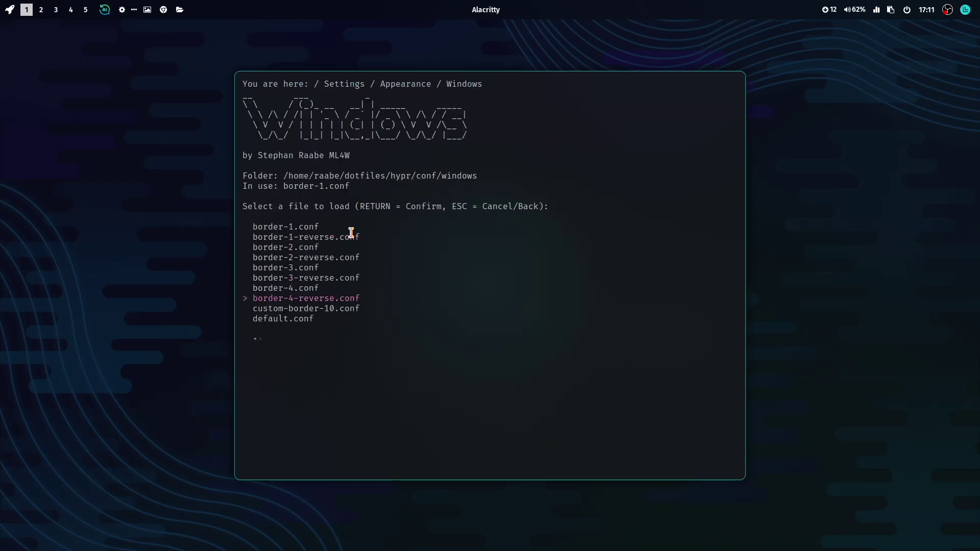
key(Return)
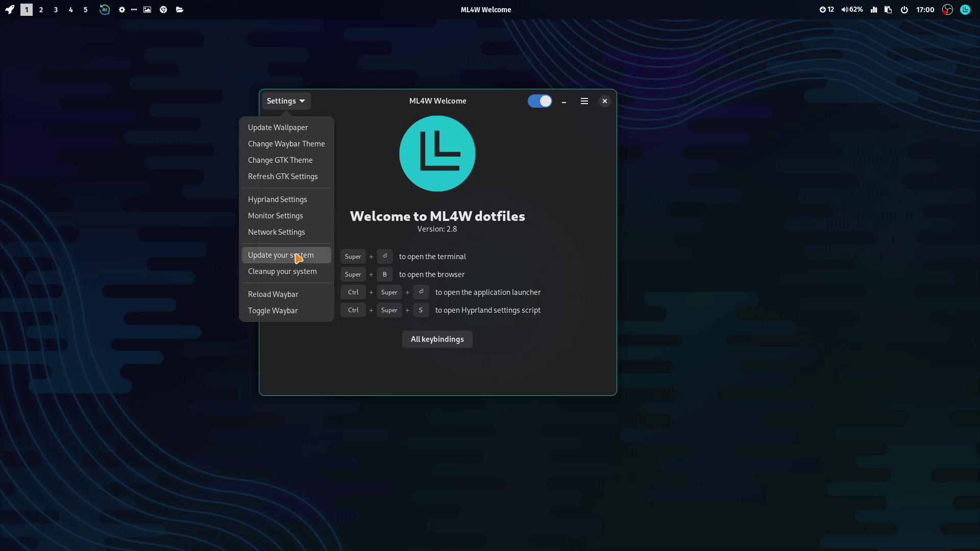
Decline the system update, then clean up the system, removing 18 unneeded packages (542.12 MiB)
click(297, 260)
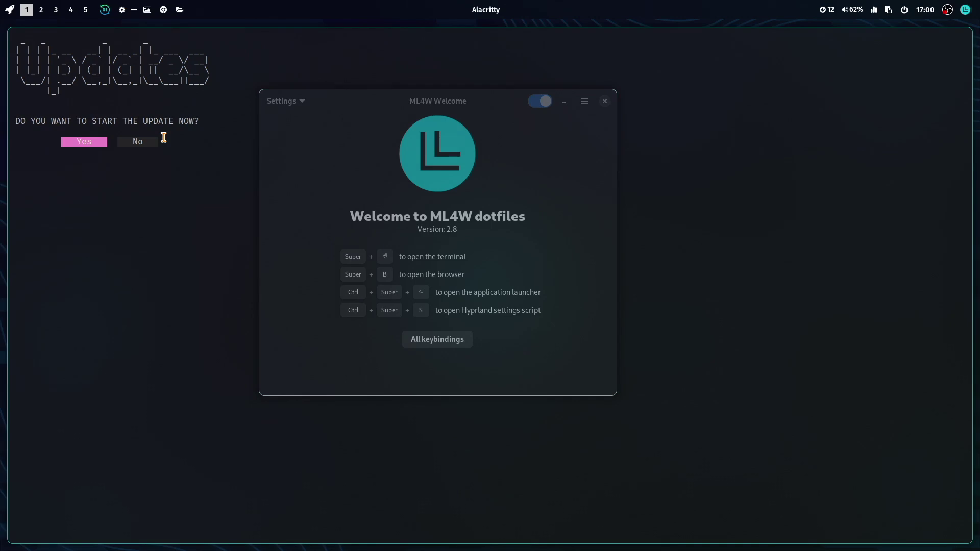
key(n)
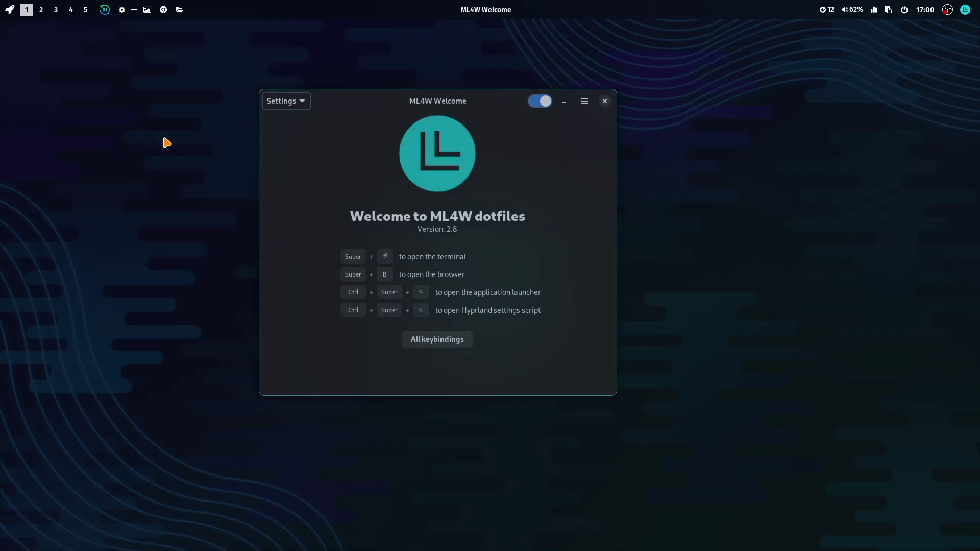
click(294, 104)
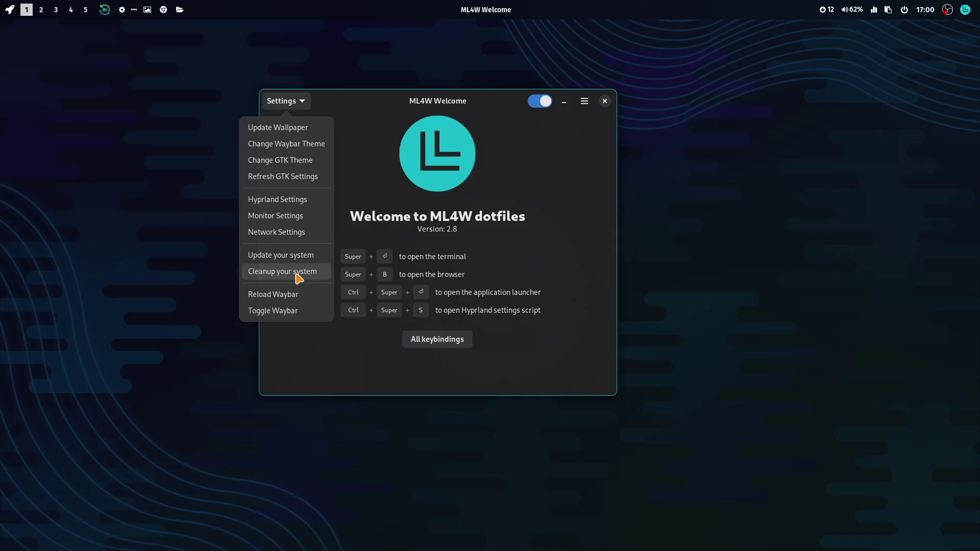
click(133, 275)
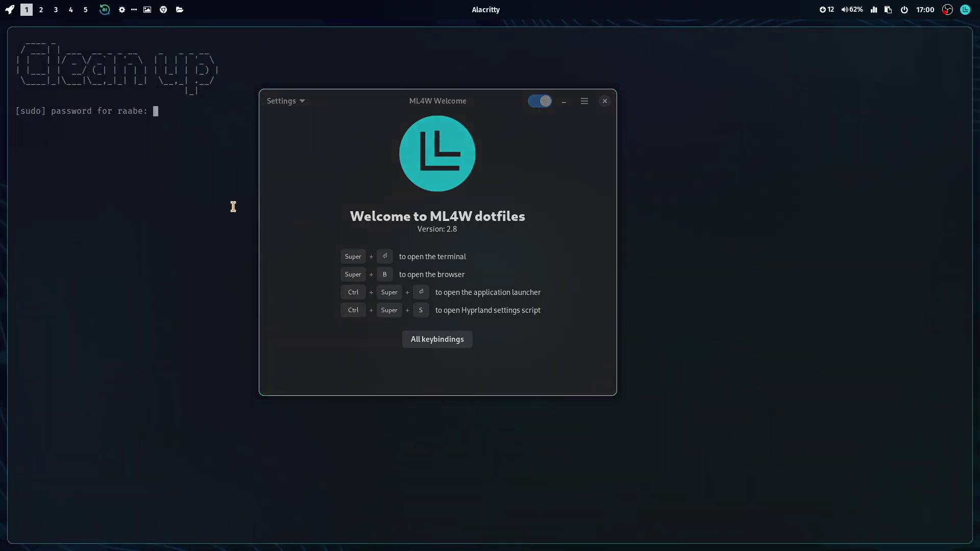
key(Return)
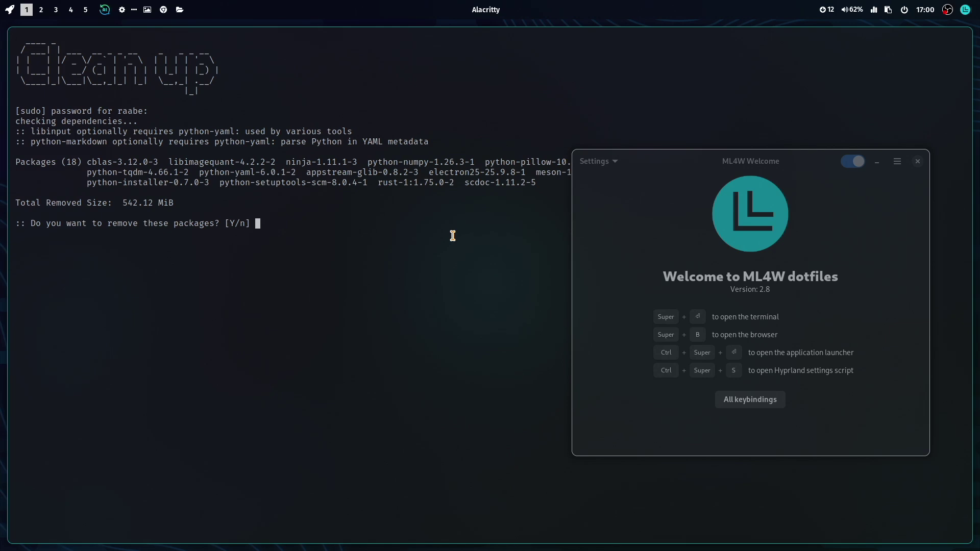
key(Return)
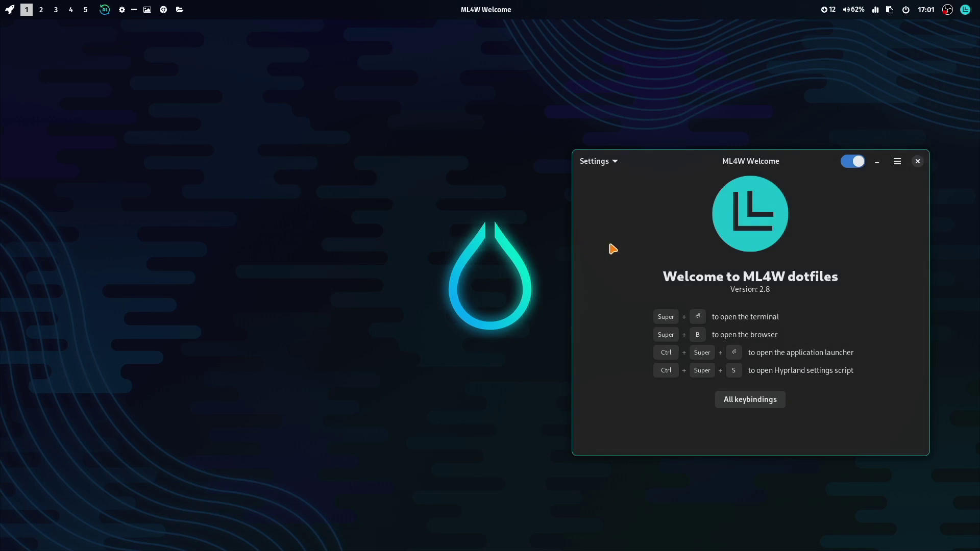
Move the Welcome window to the screen centre and reload Waybar
drag(613, 247, 343, 162)
click(334, 78)
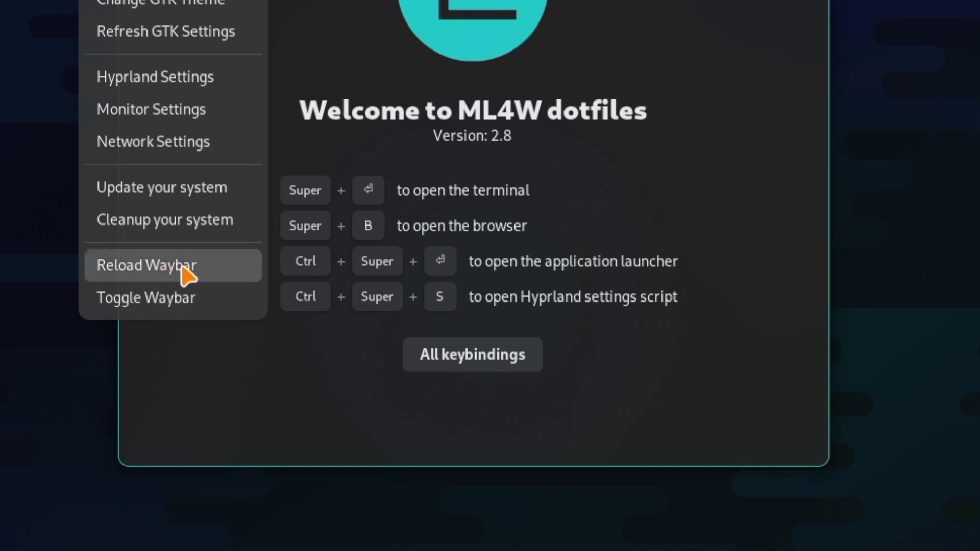
click(186, 267)
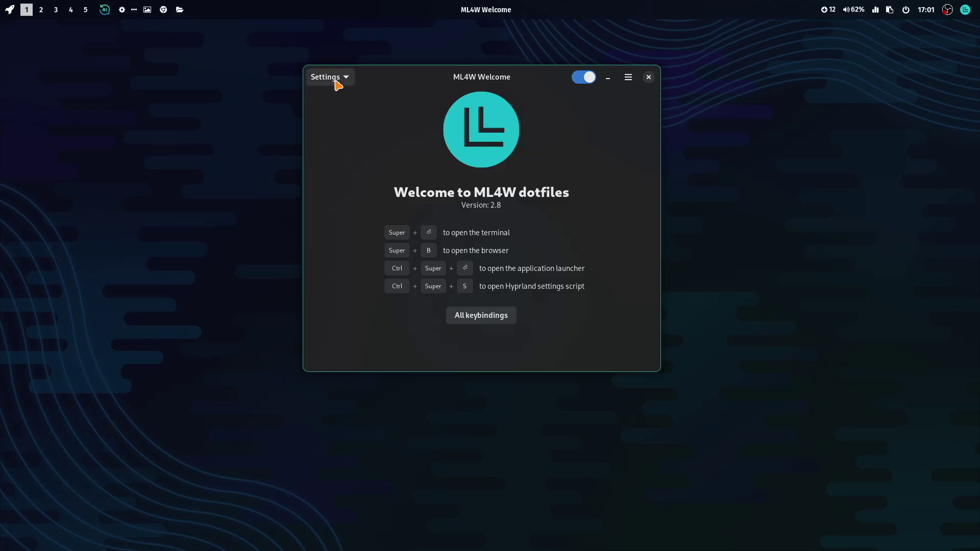
Toggle Waybar off and then back on
click(334, 80)
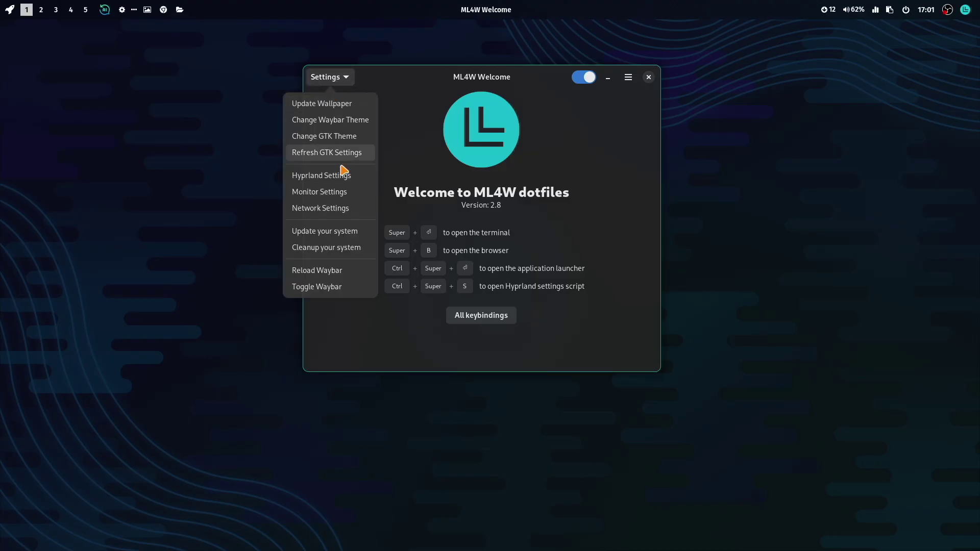
click(334, 288)
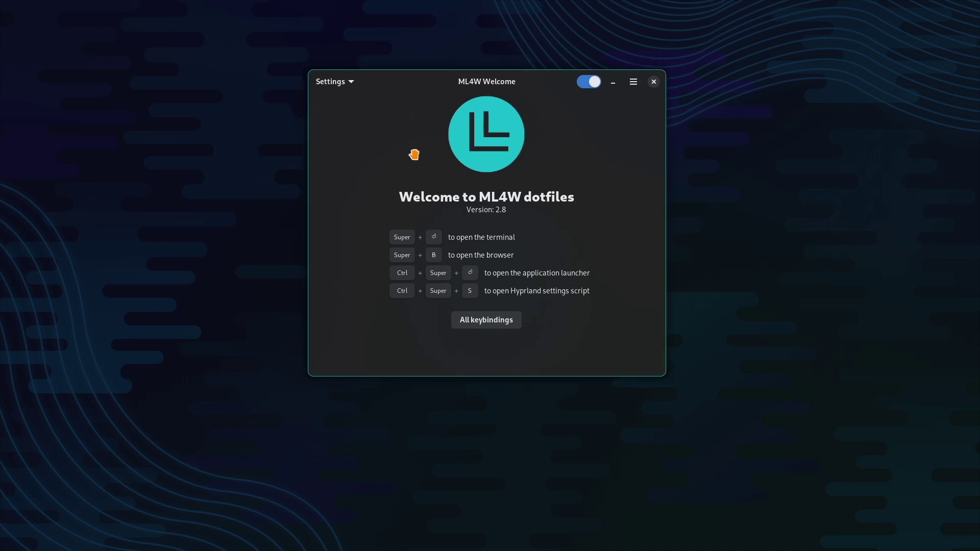
click(345, 97)
click(358, 303)
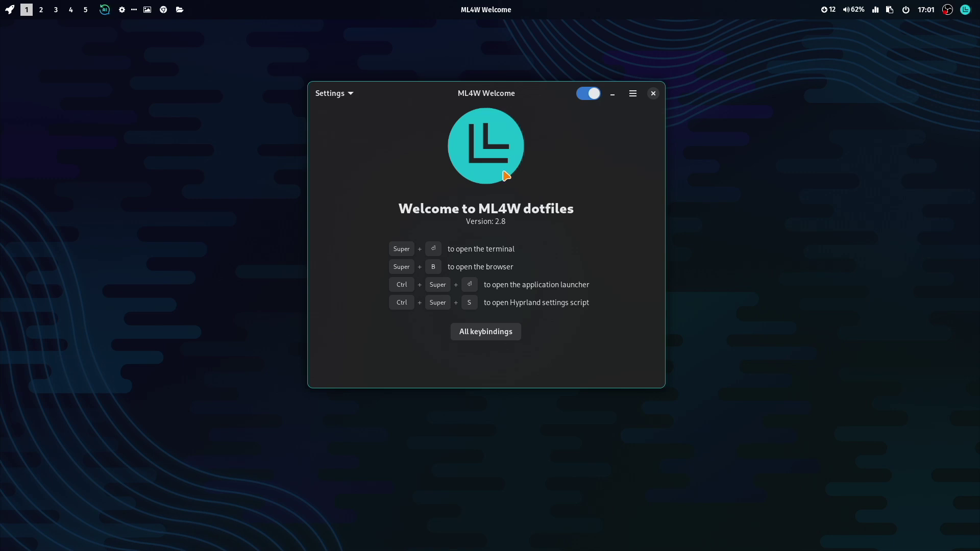
Close ML4W Welcome and relaunch it by running ml4w in a new Alacritty terminal
key(super+q)
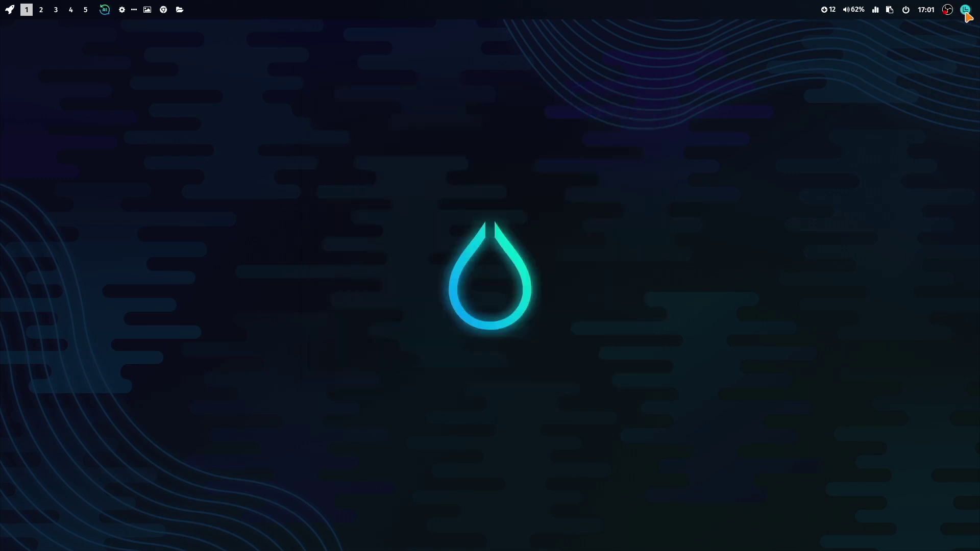
key(super+Return)
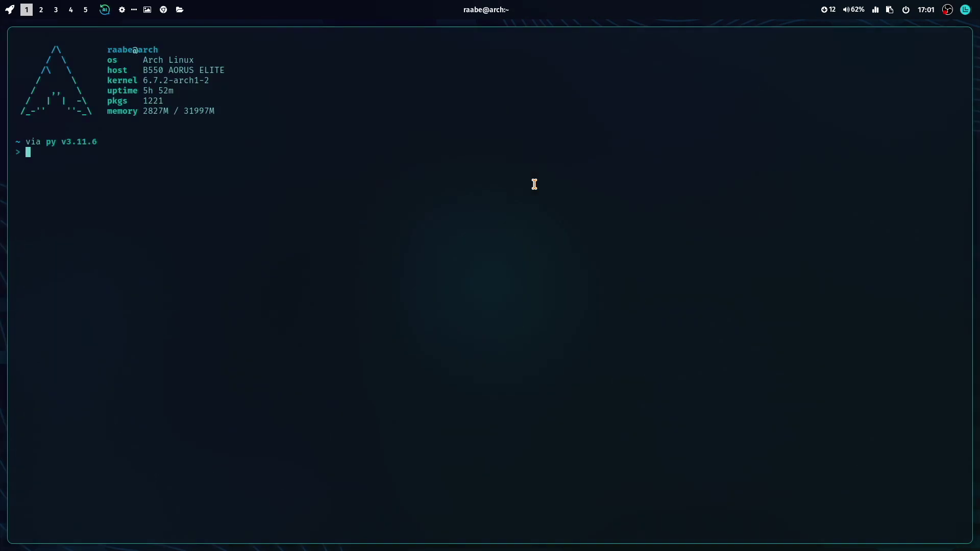
text(ml4w)
key(Return)
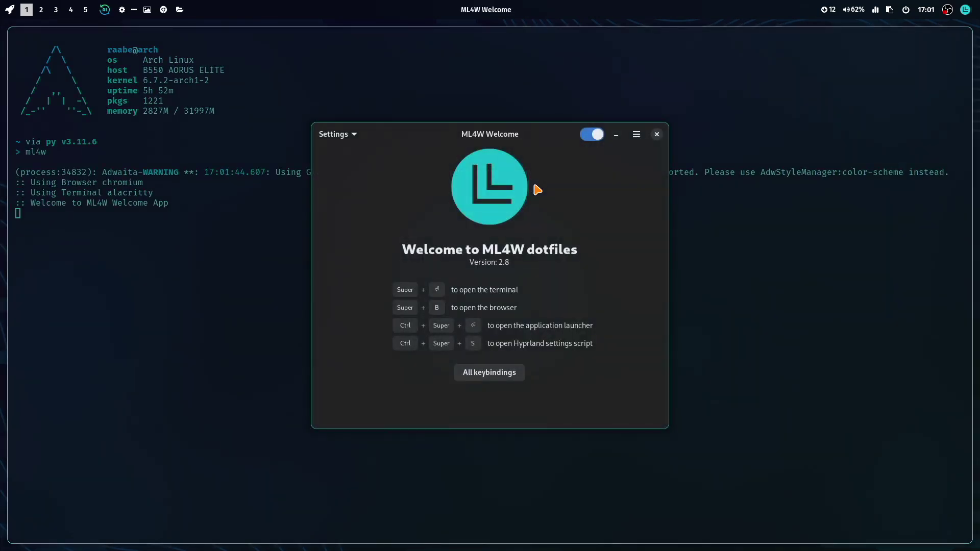